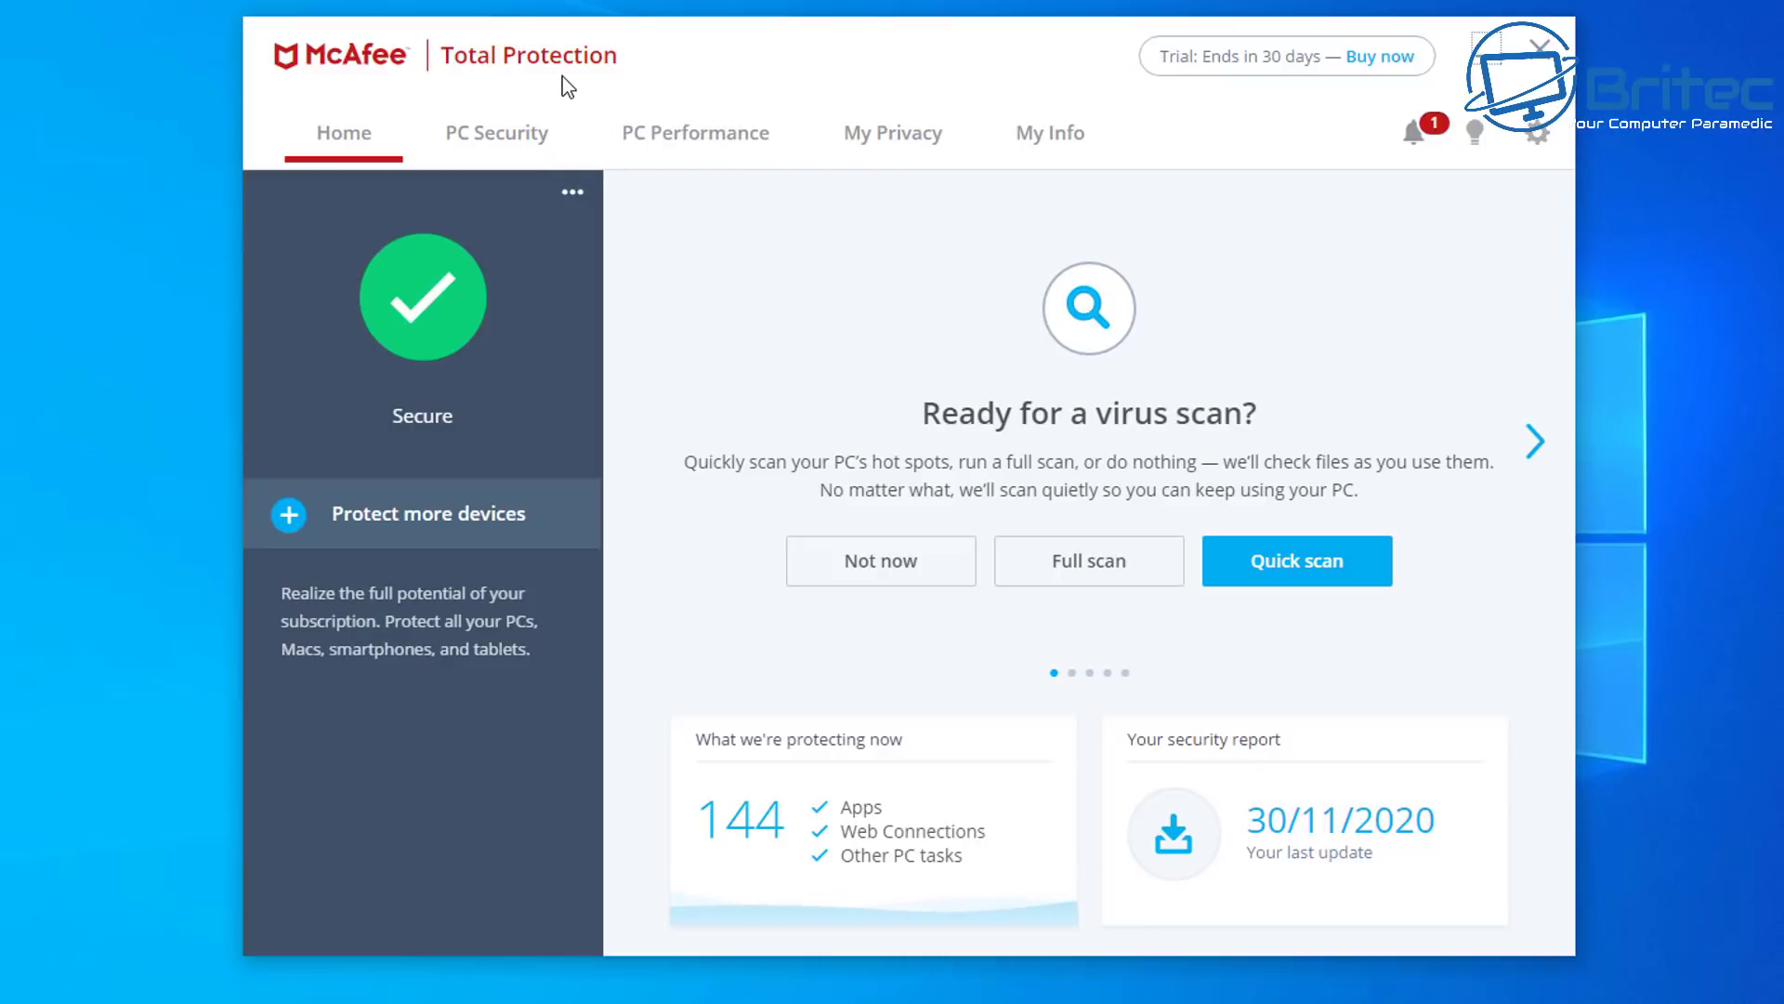
Step: View the PC Security overview, then the PC Performance overview showing App Boost off
click(488, 149)
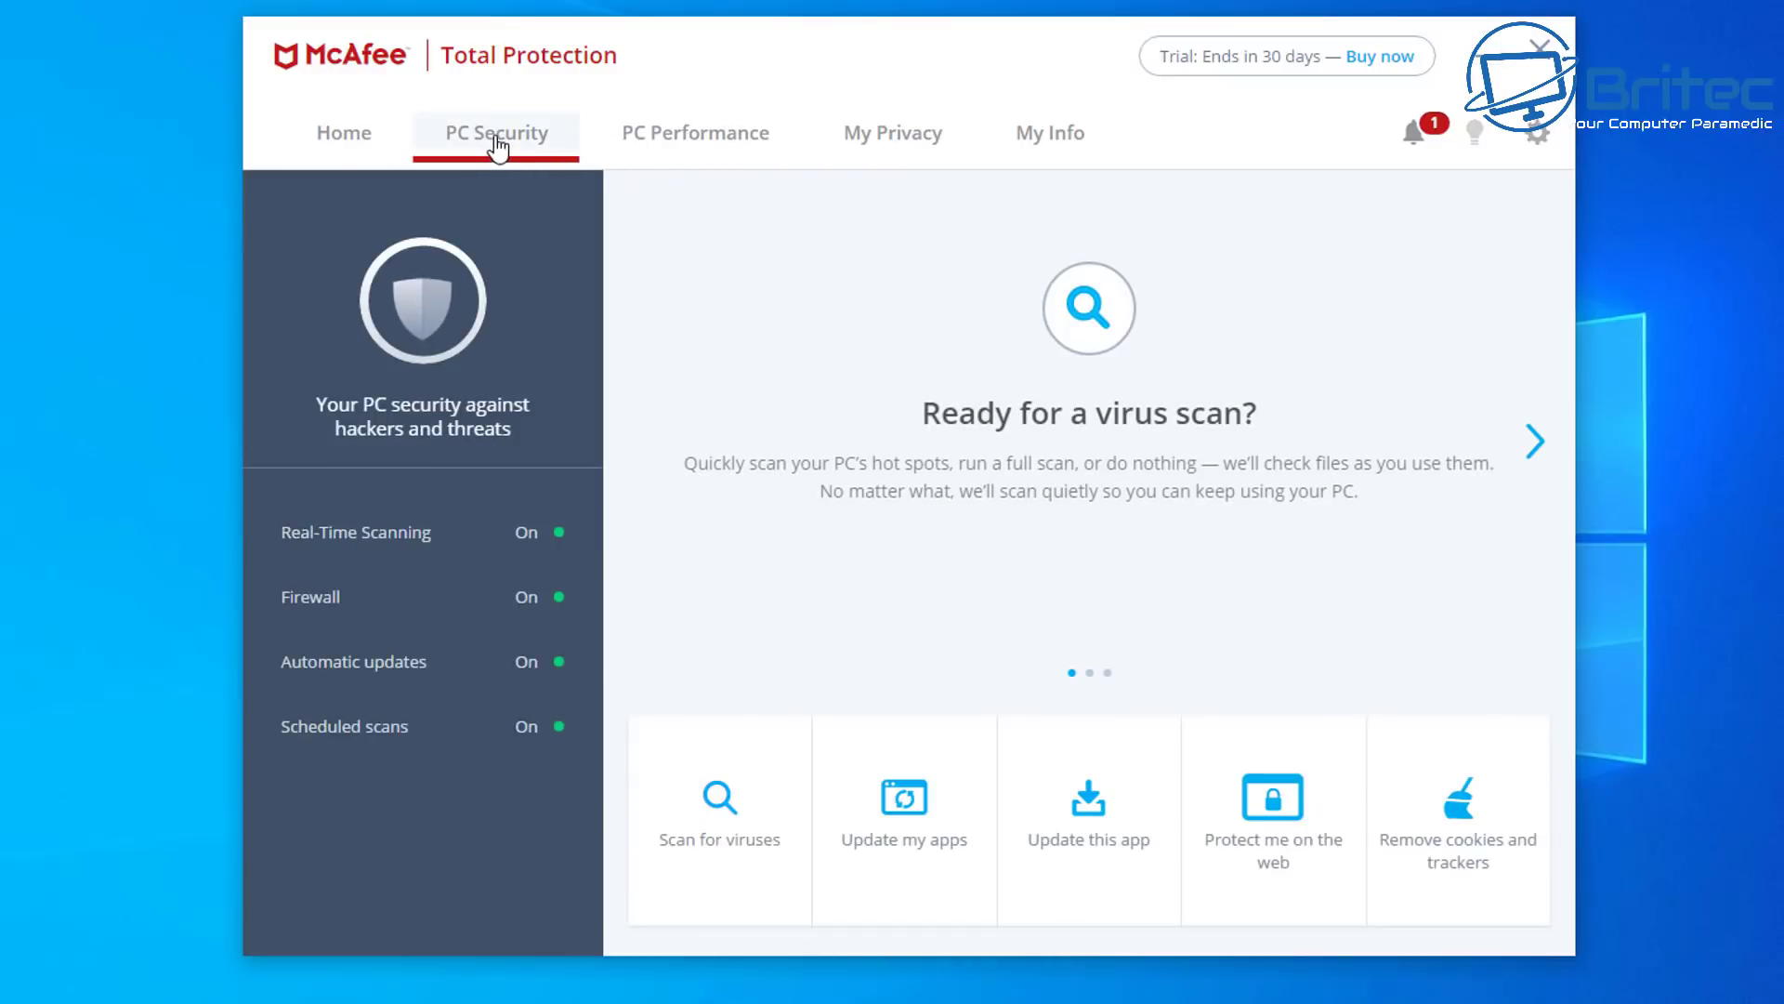
click(685, 142)
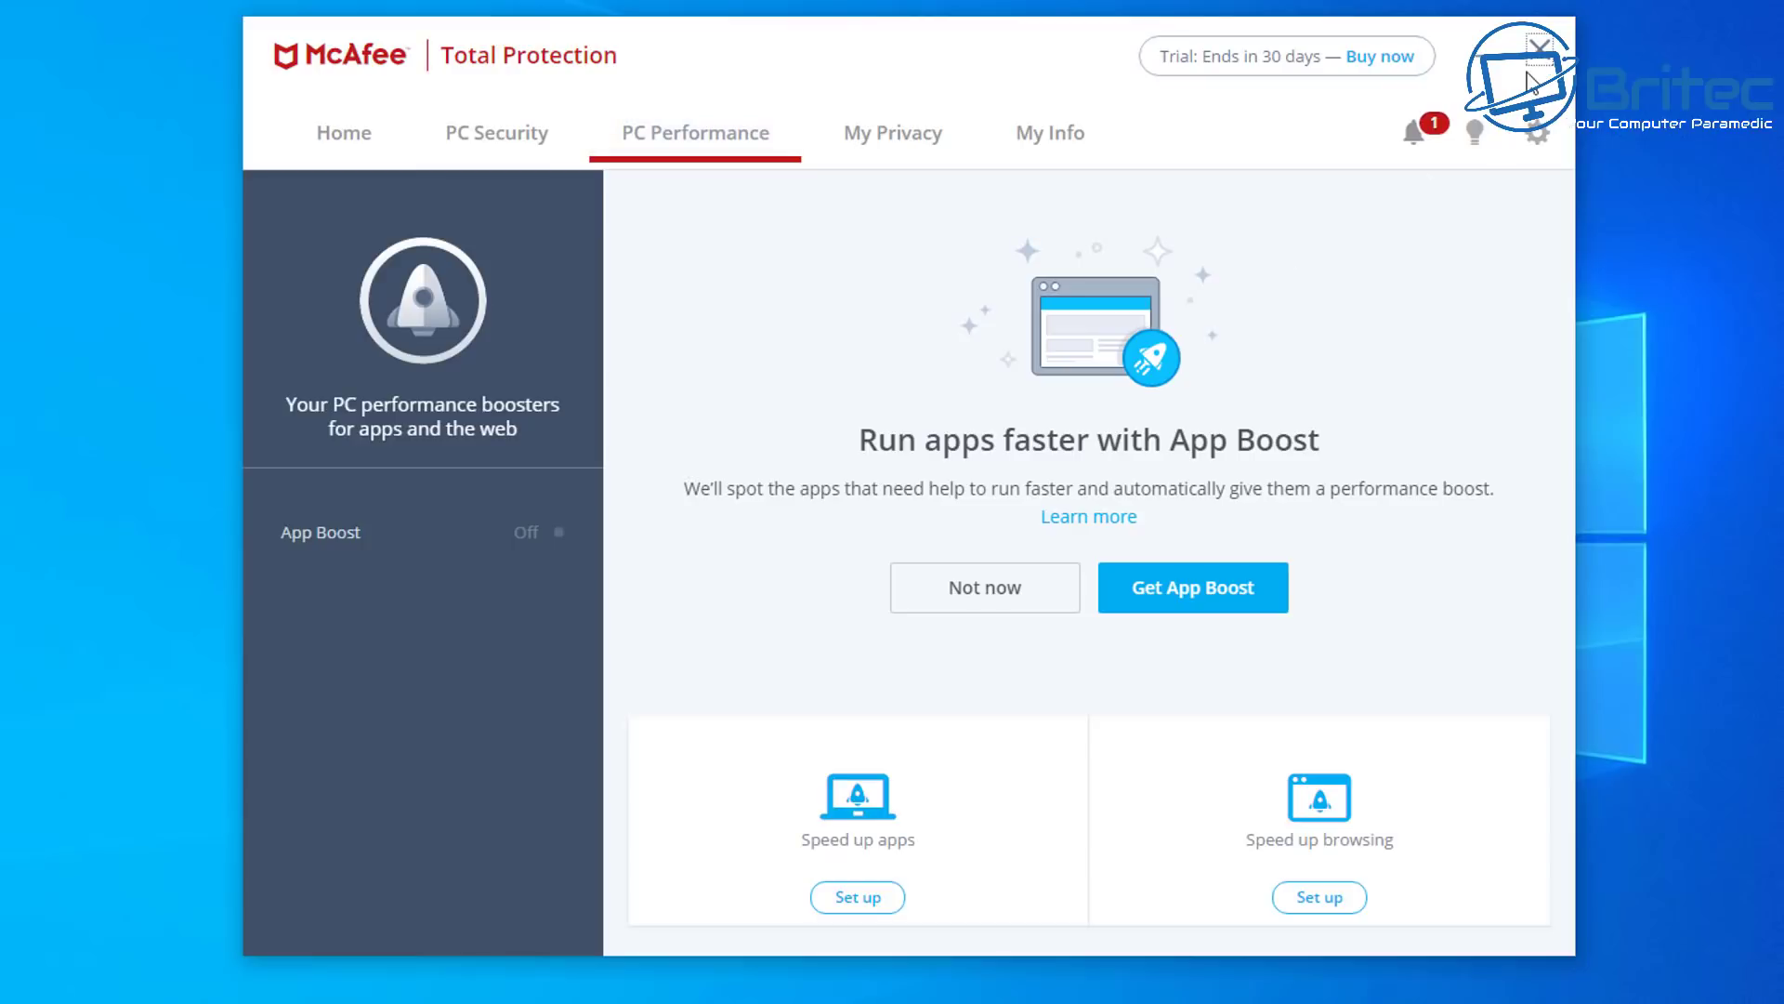
Step: Close McAfee and check Programs and Features for McAfee Total Protection and WebAdvisor
click(1539, 51)
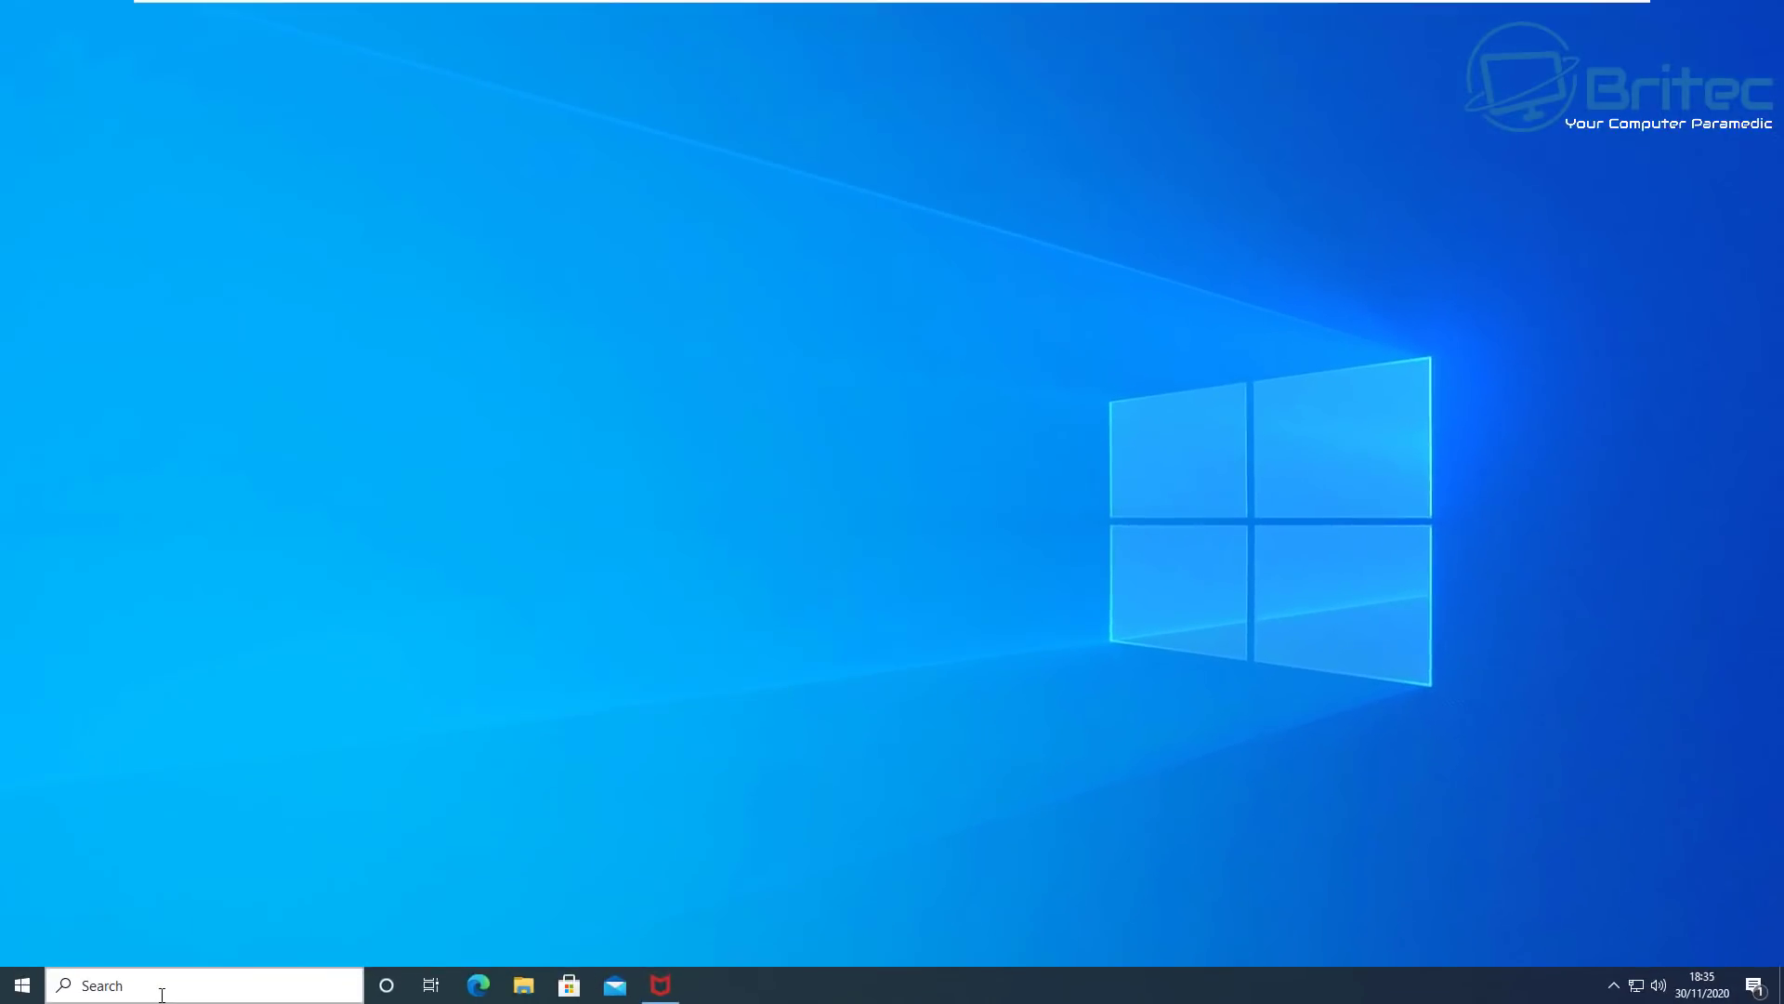
click(159, 988)
text(control panel)
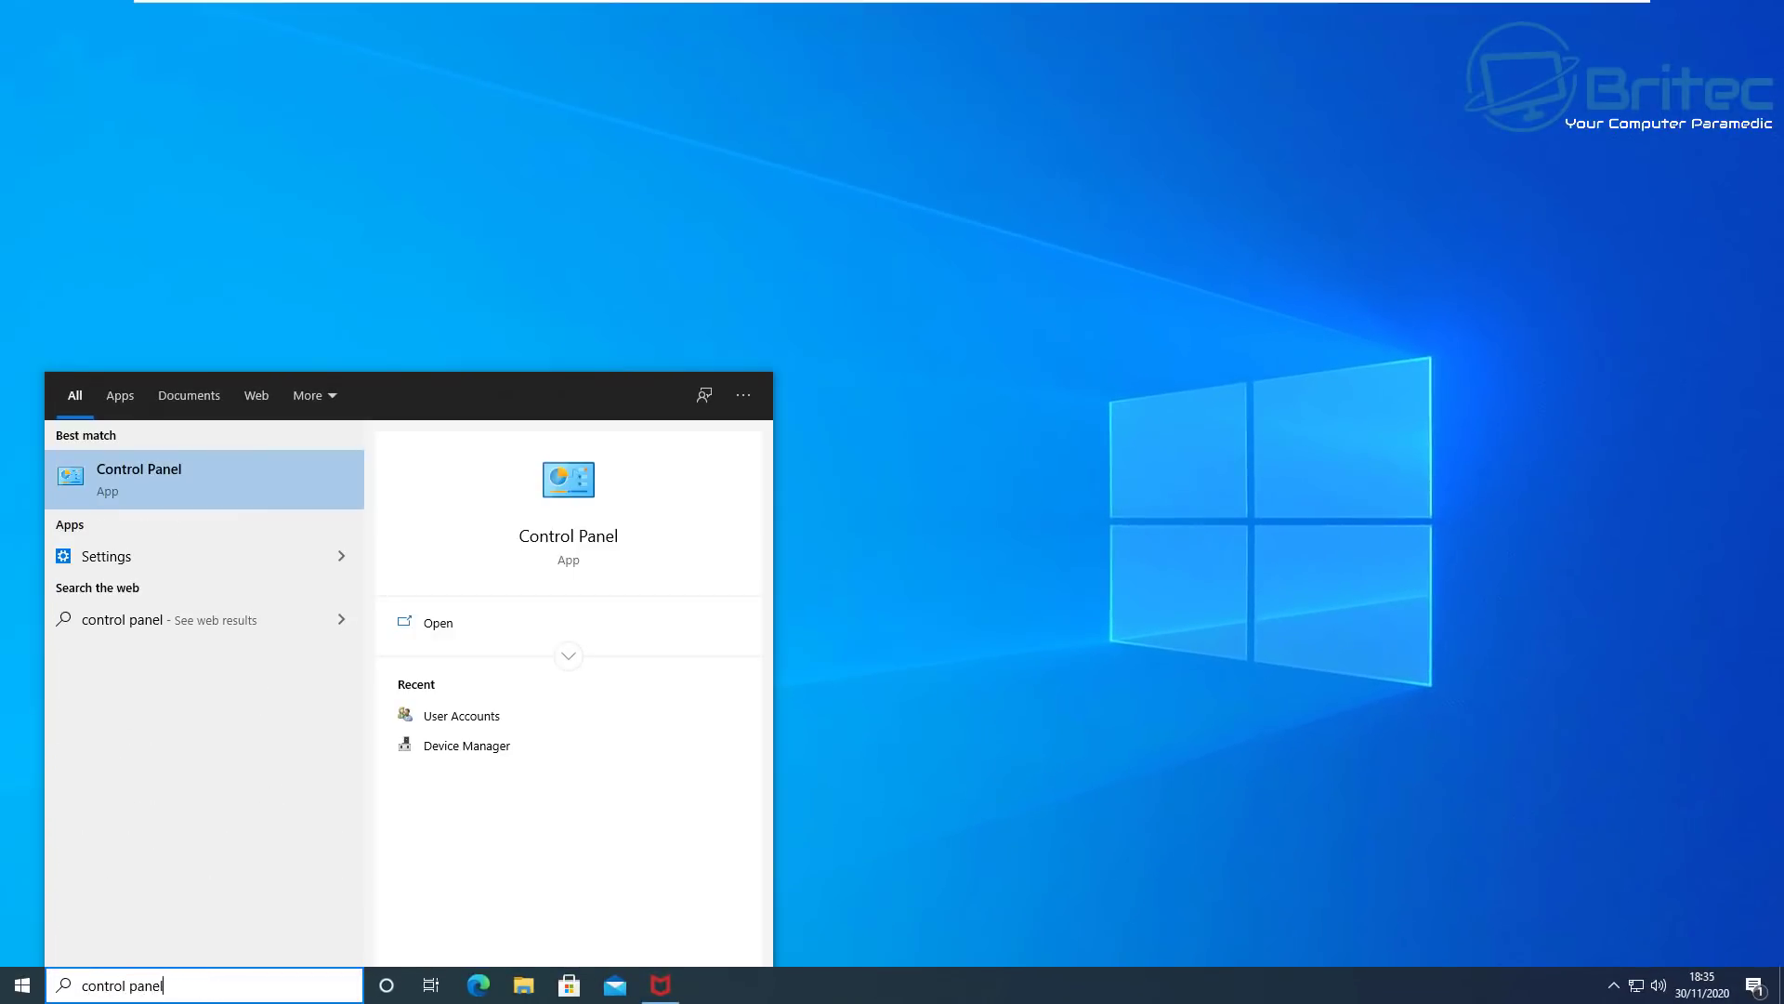
click(129, 480)
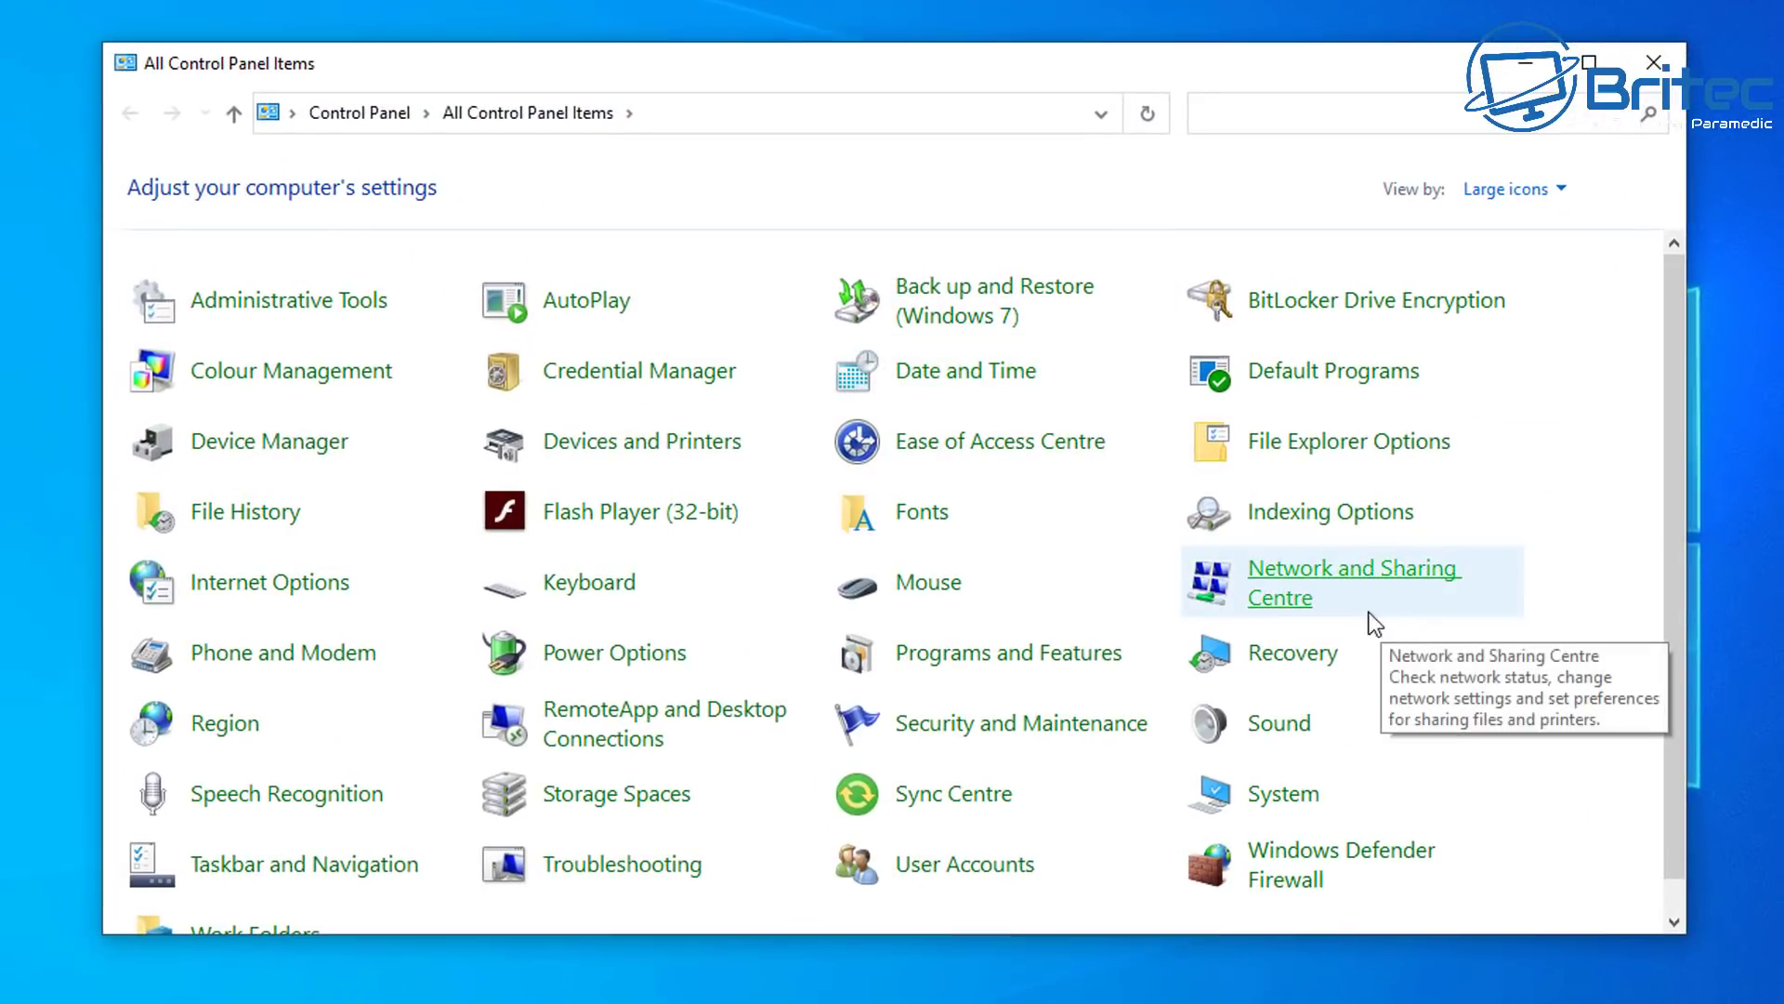
click(1069, 653)
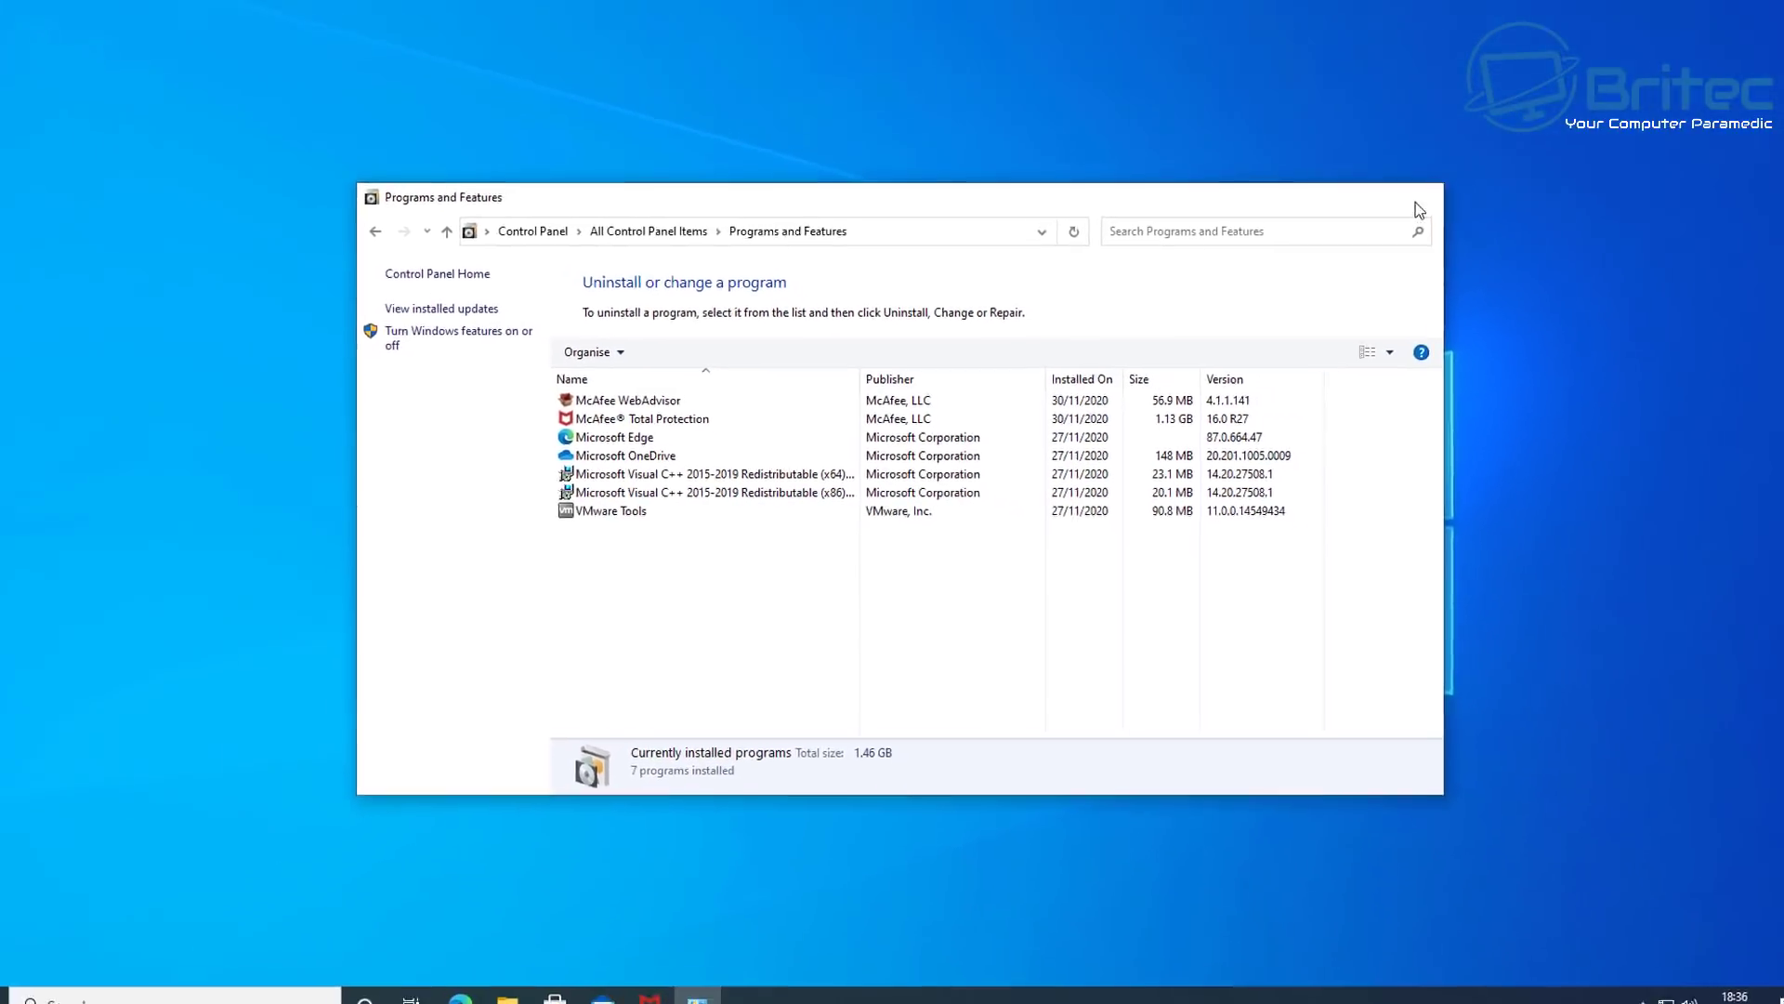
click(1653, 63)
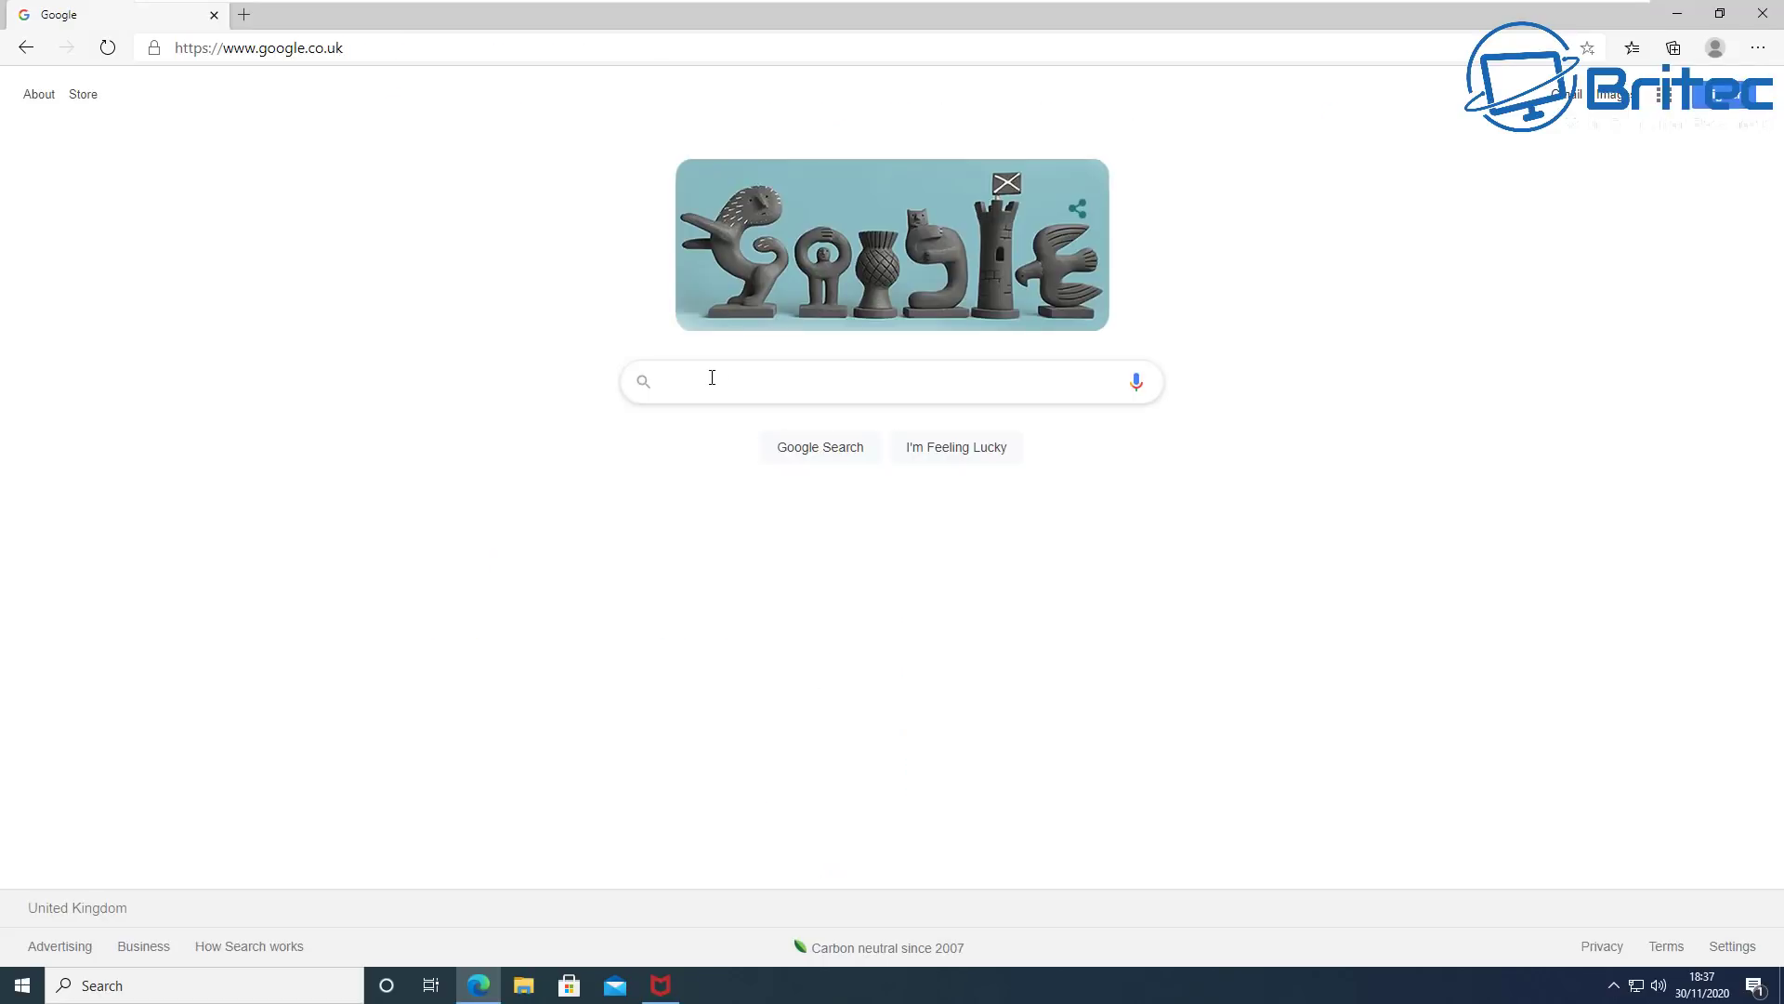
Step: Search Google for 'mcafee removal tool'
click(670, 381)
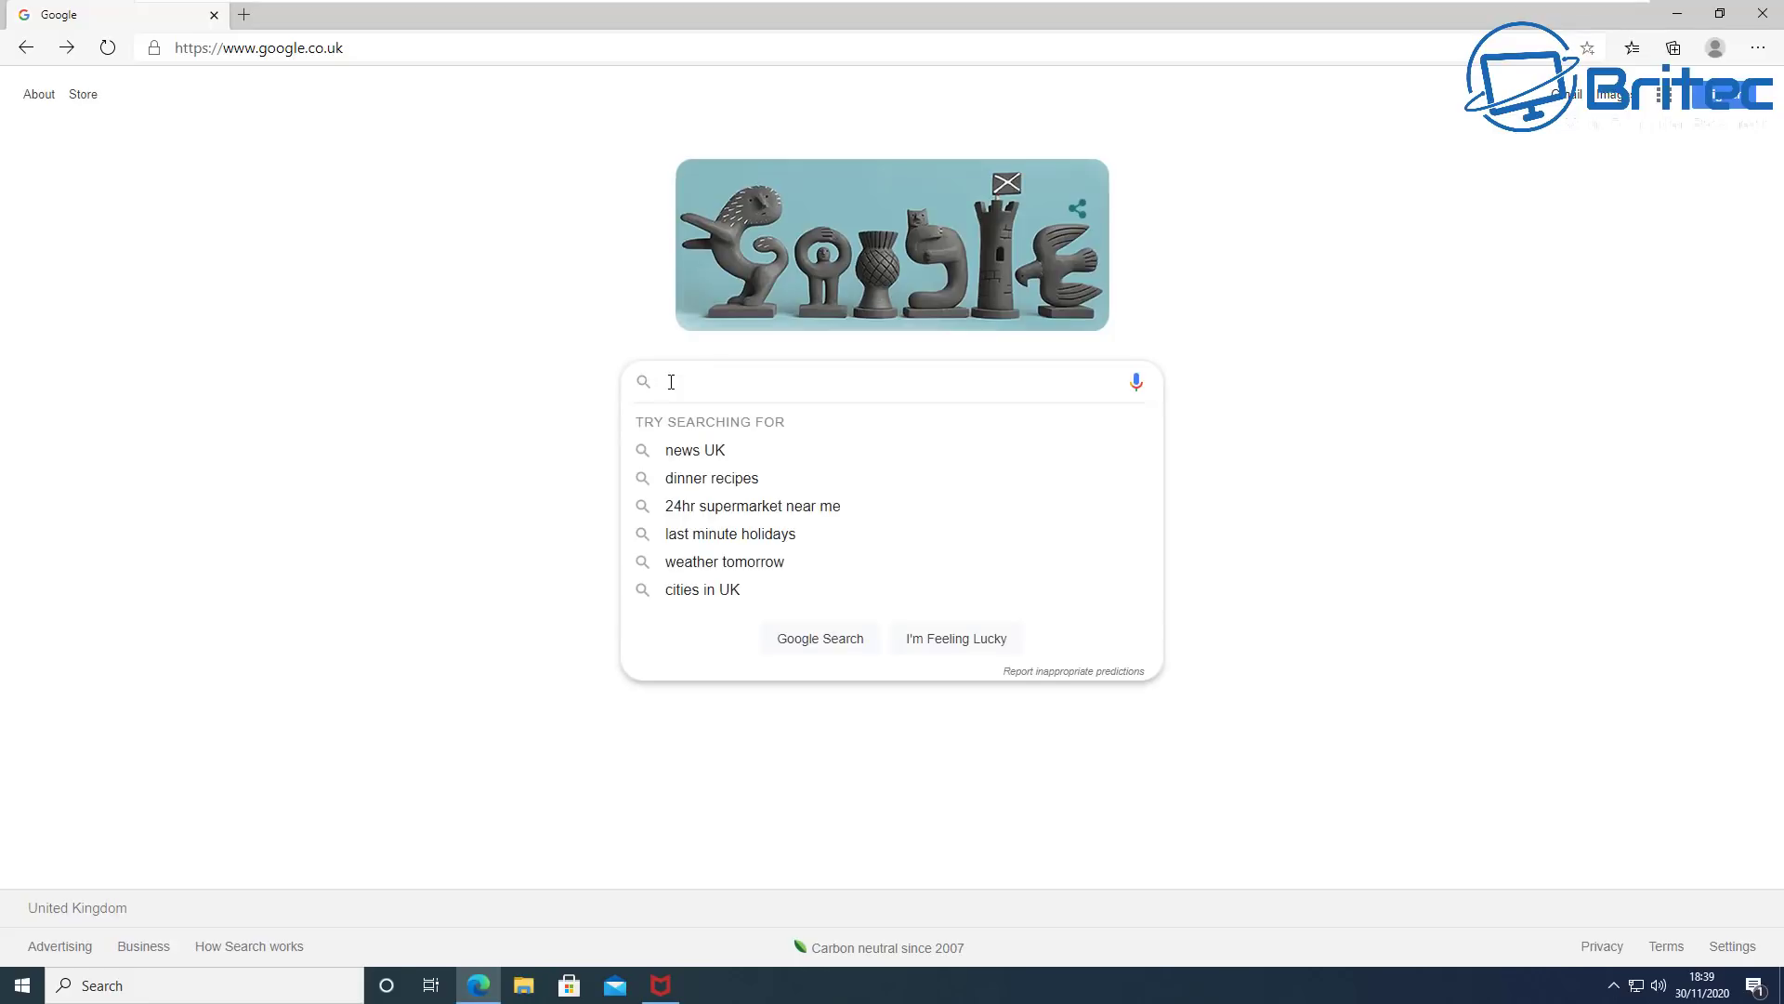
text(mcafee)
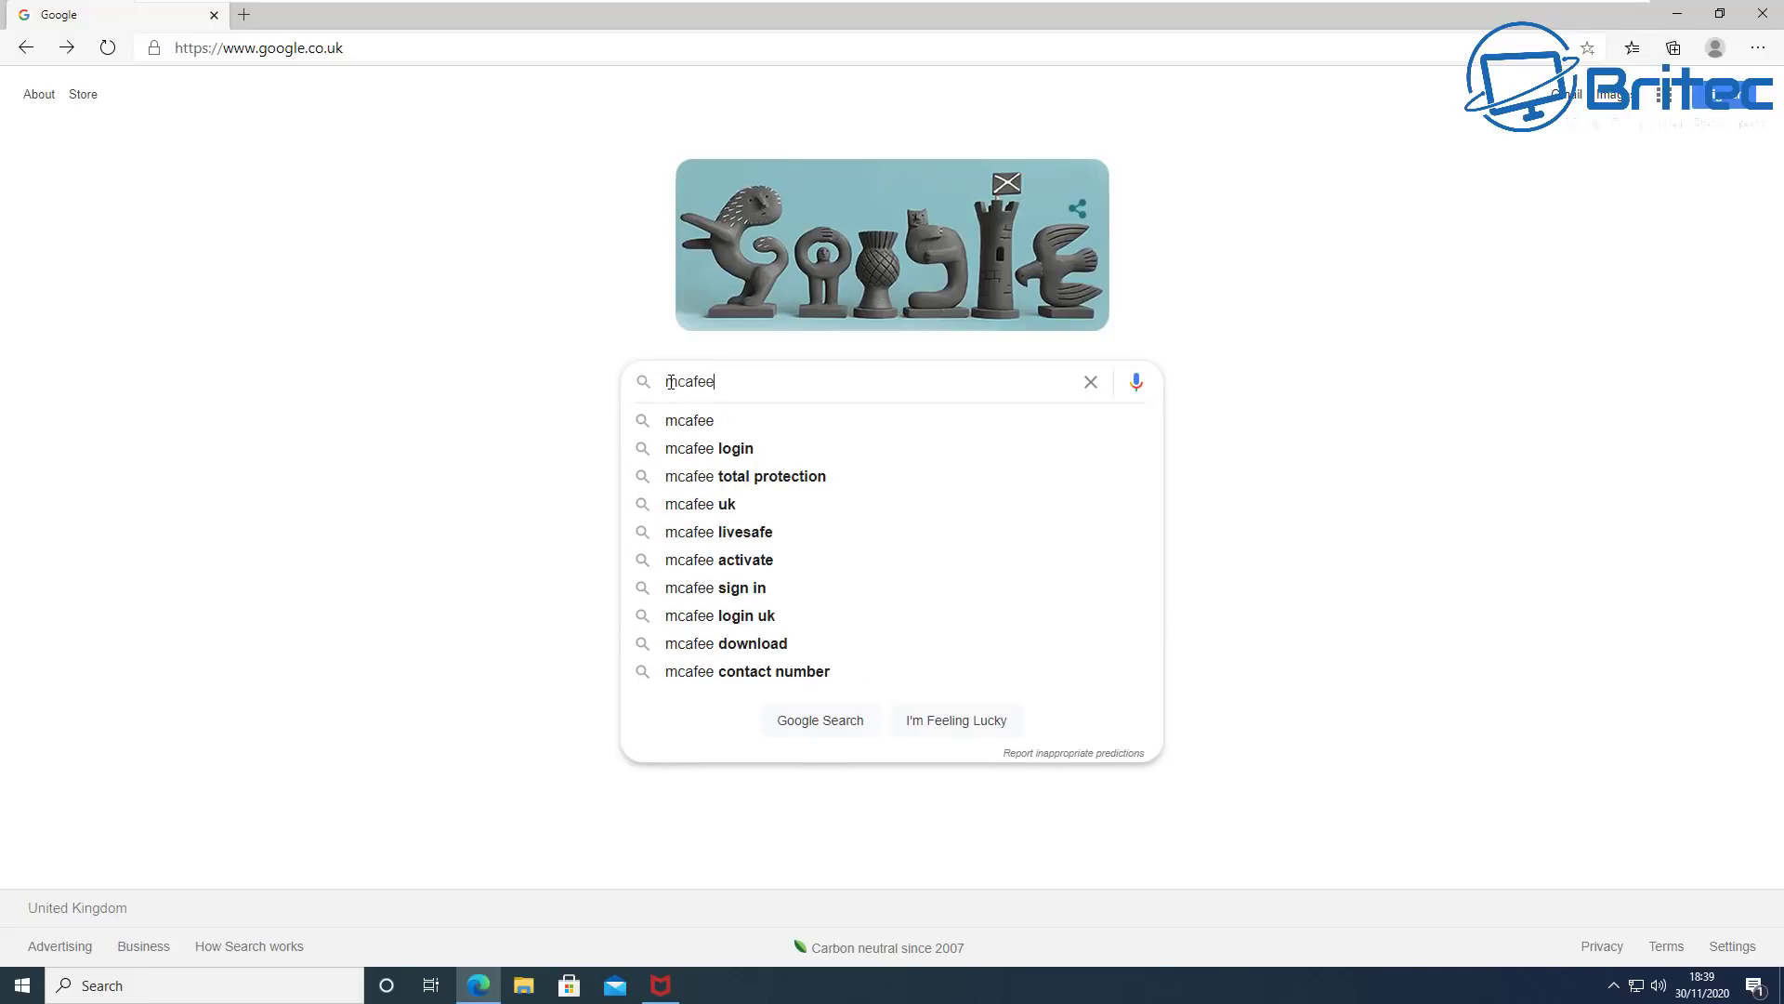
text( re)
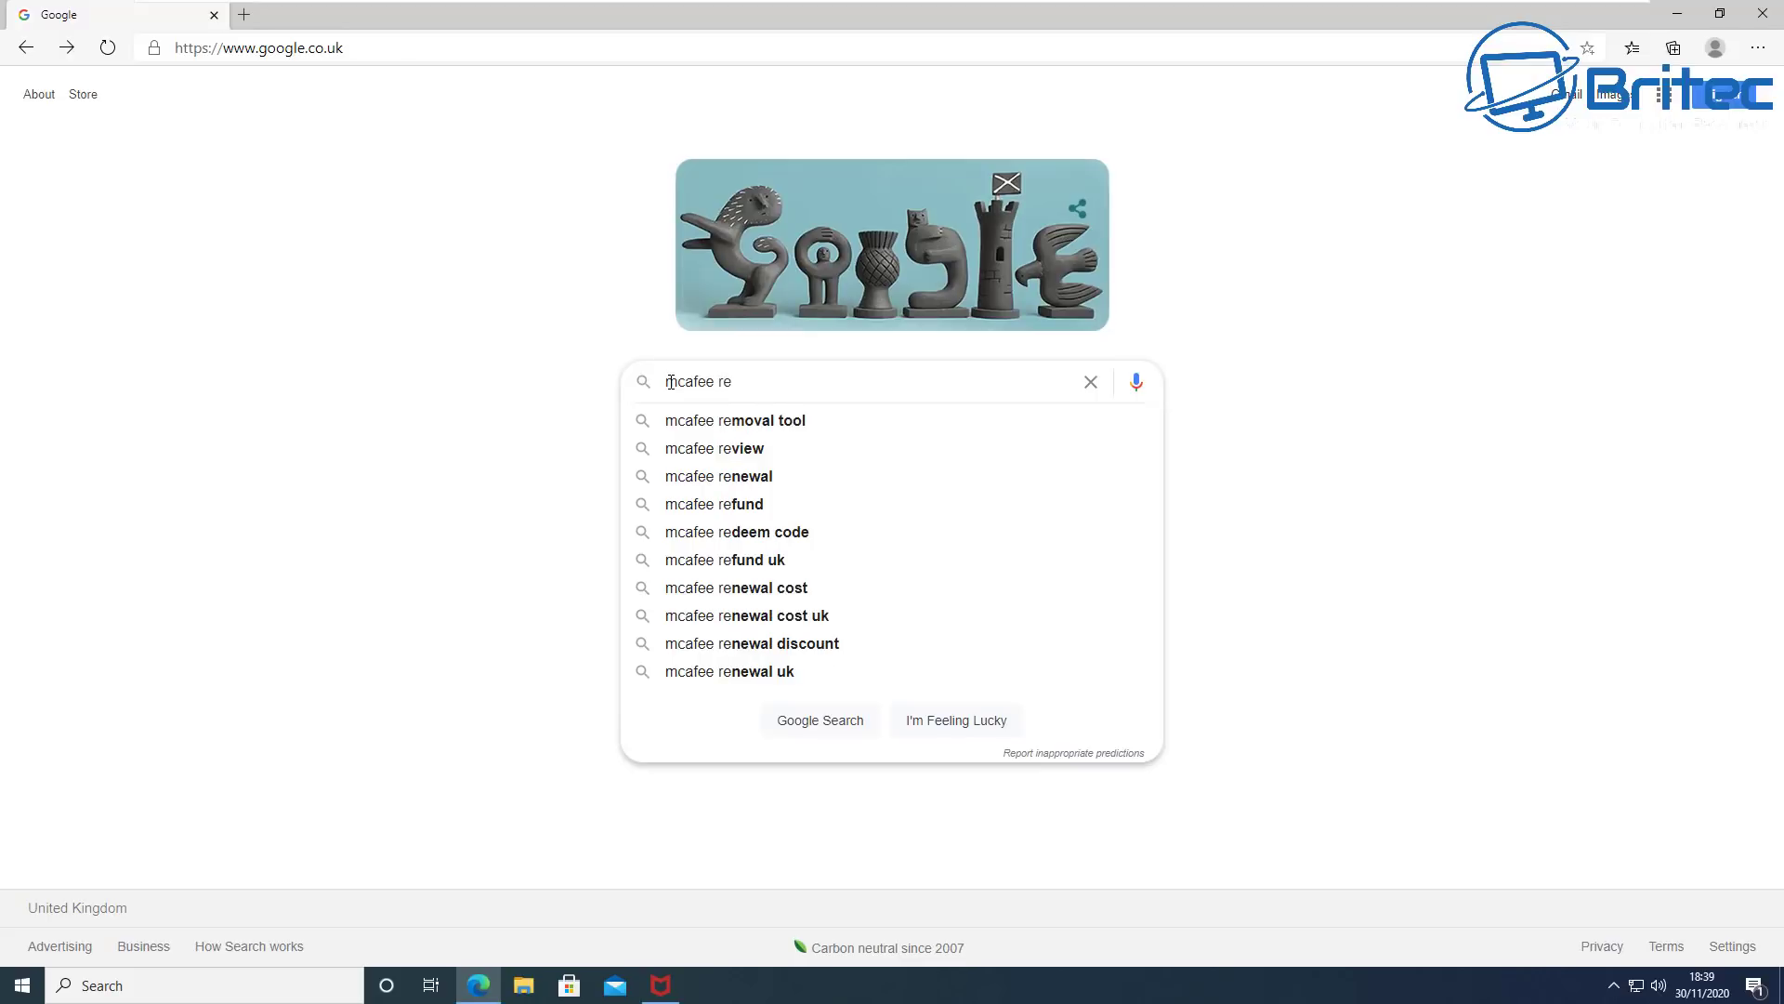
text(moval)
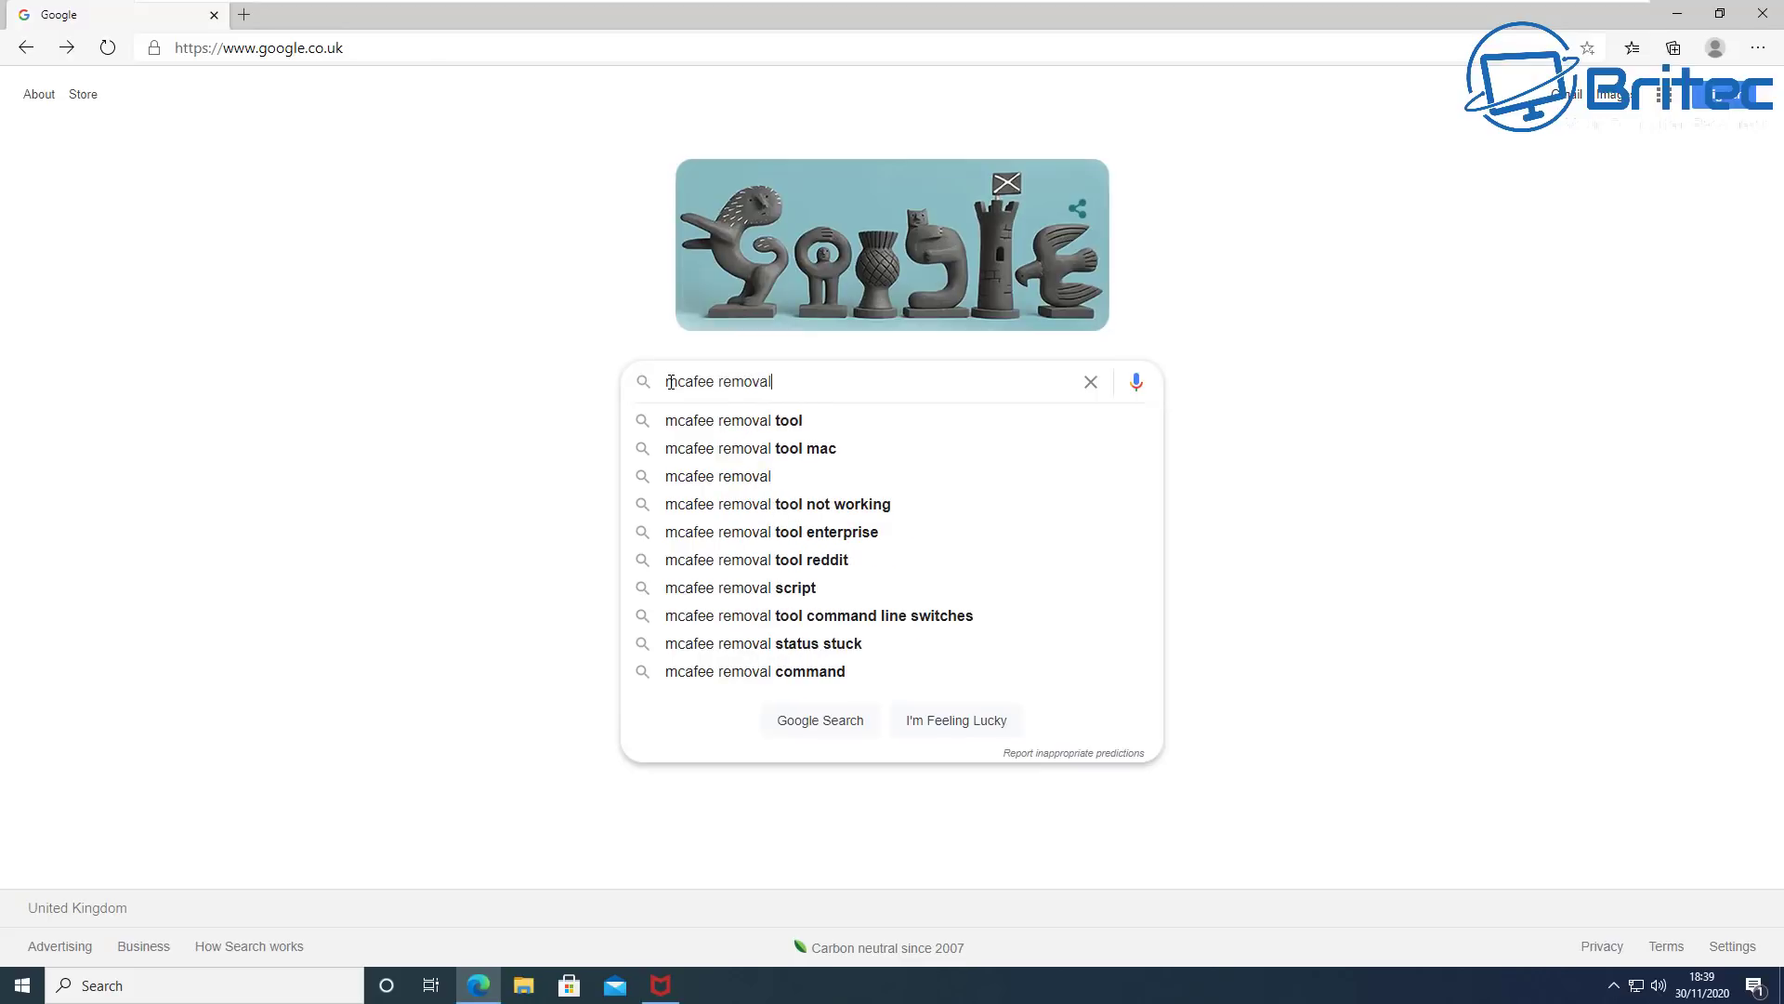
text( tool)
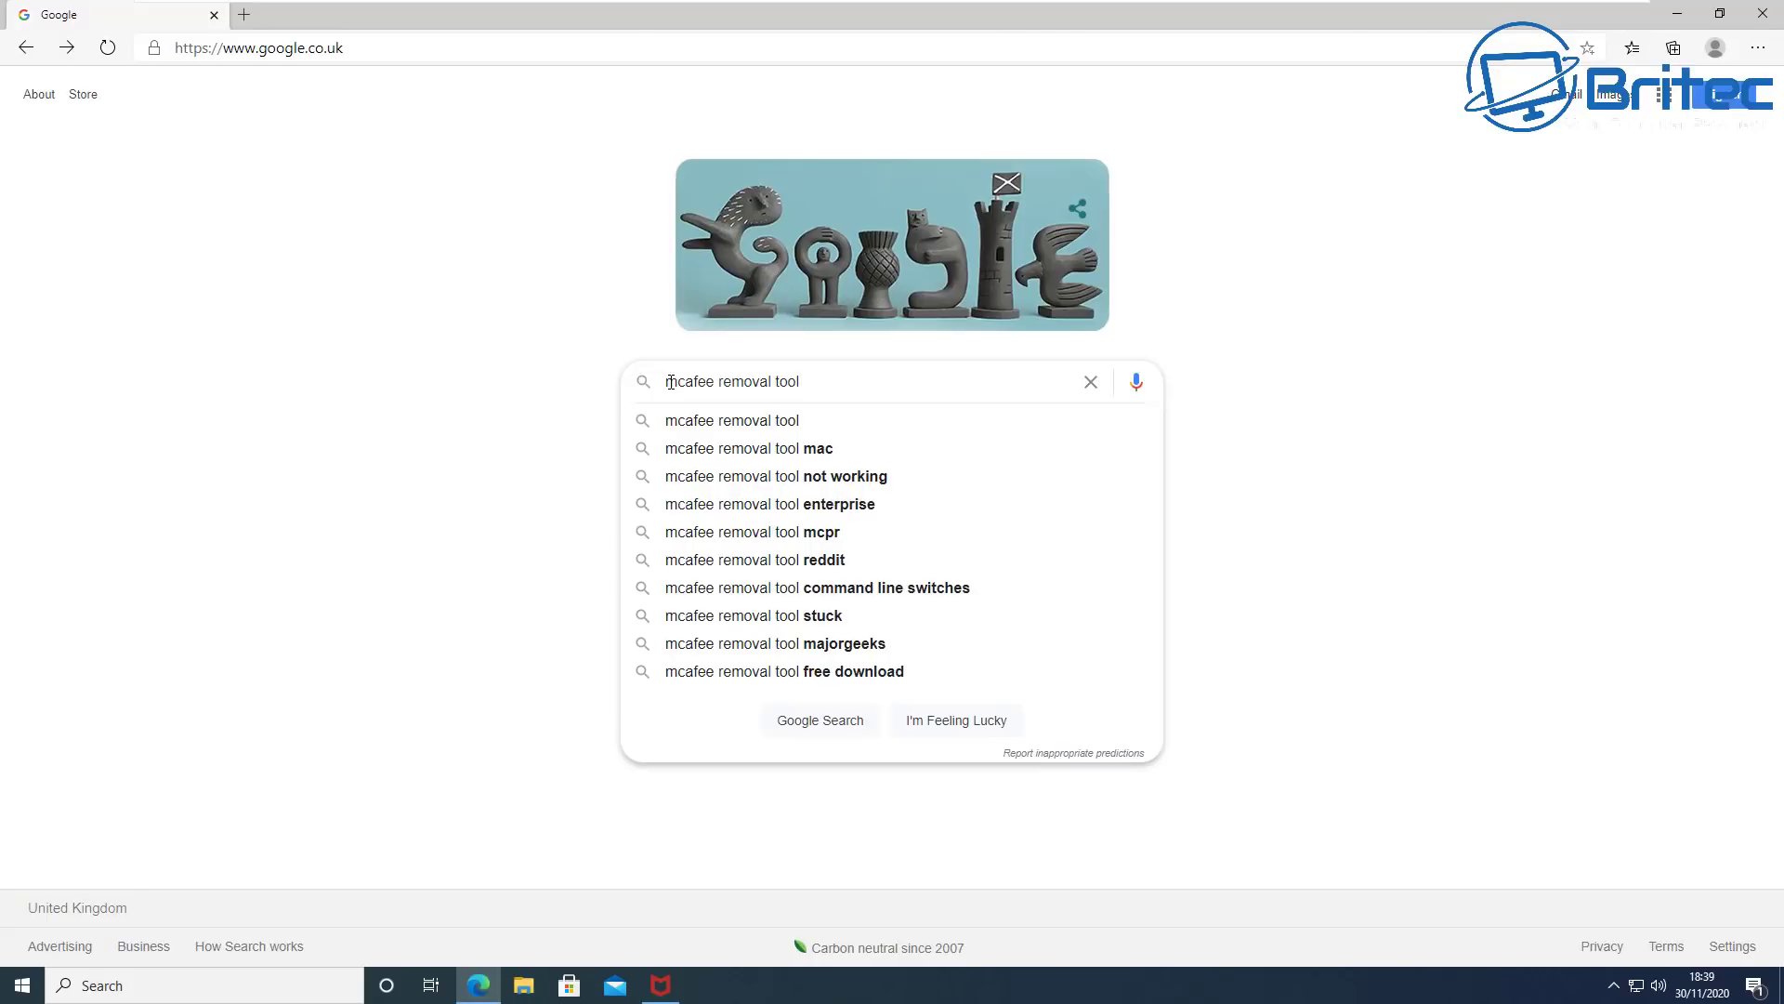
key(Return)
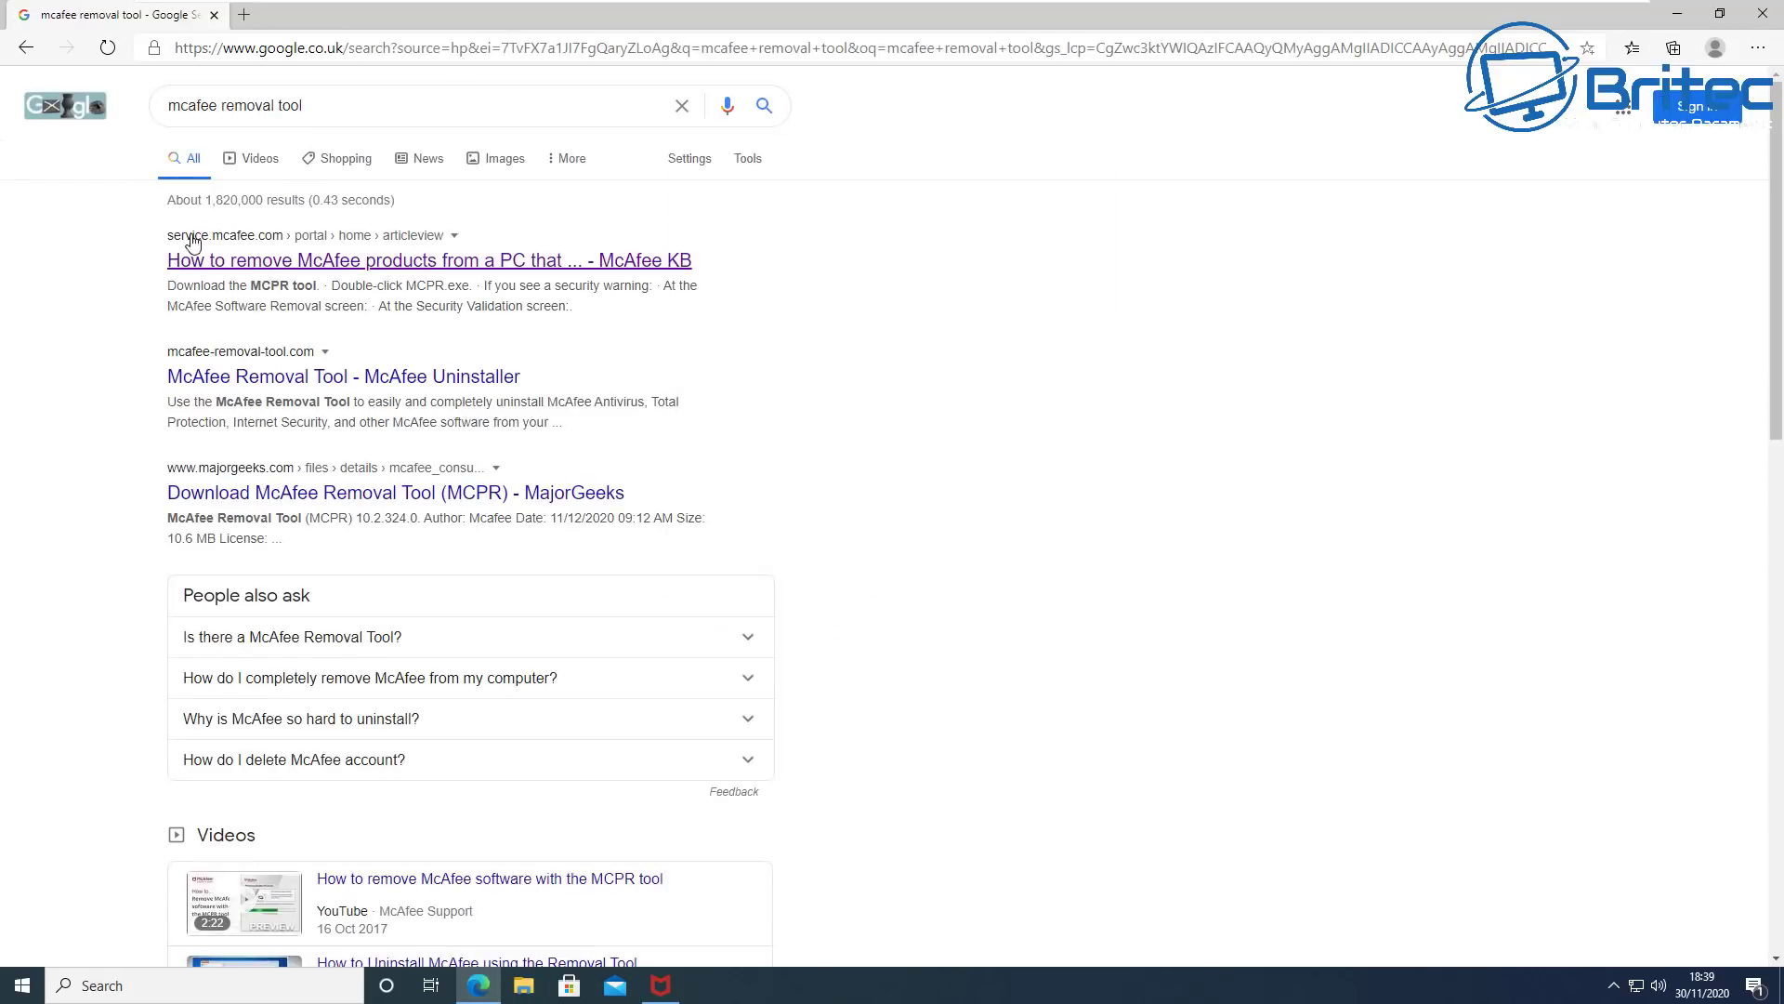
Step: Open McAfee's removal article, expand Method 2 (MCPR), and download the MCPR tool
click(288, 263)
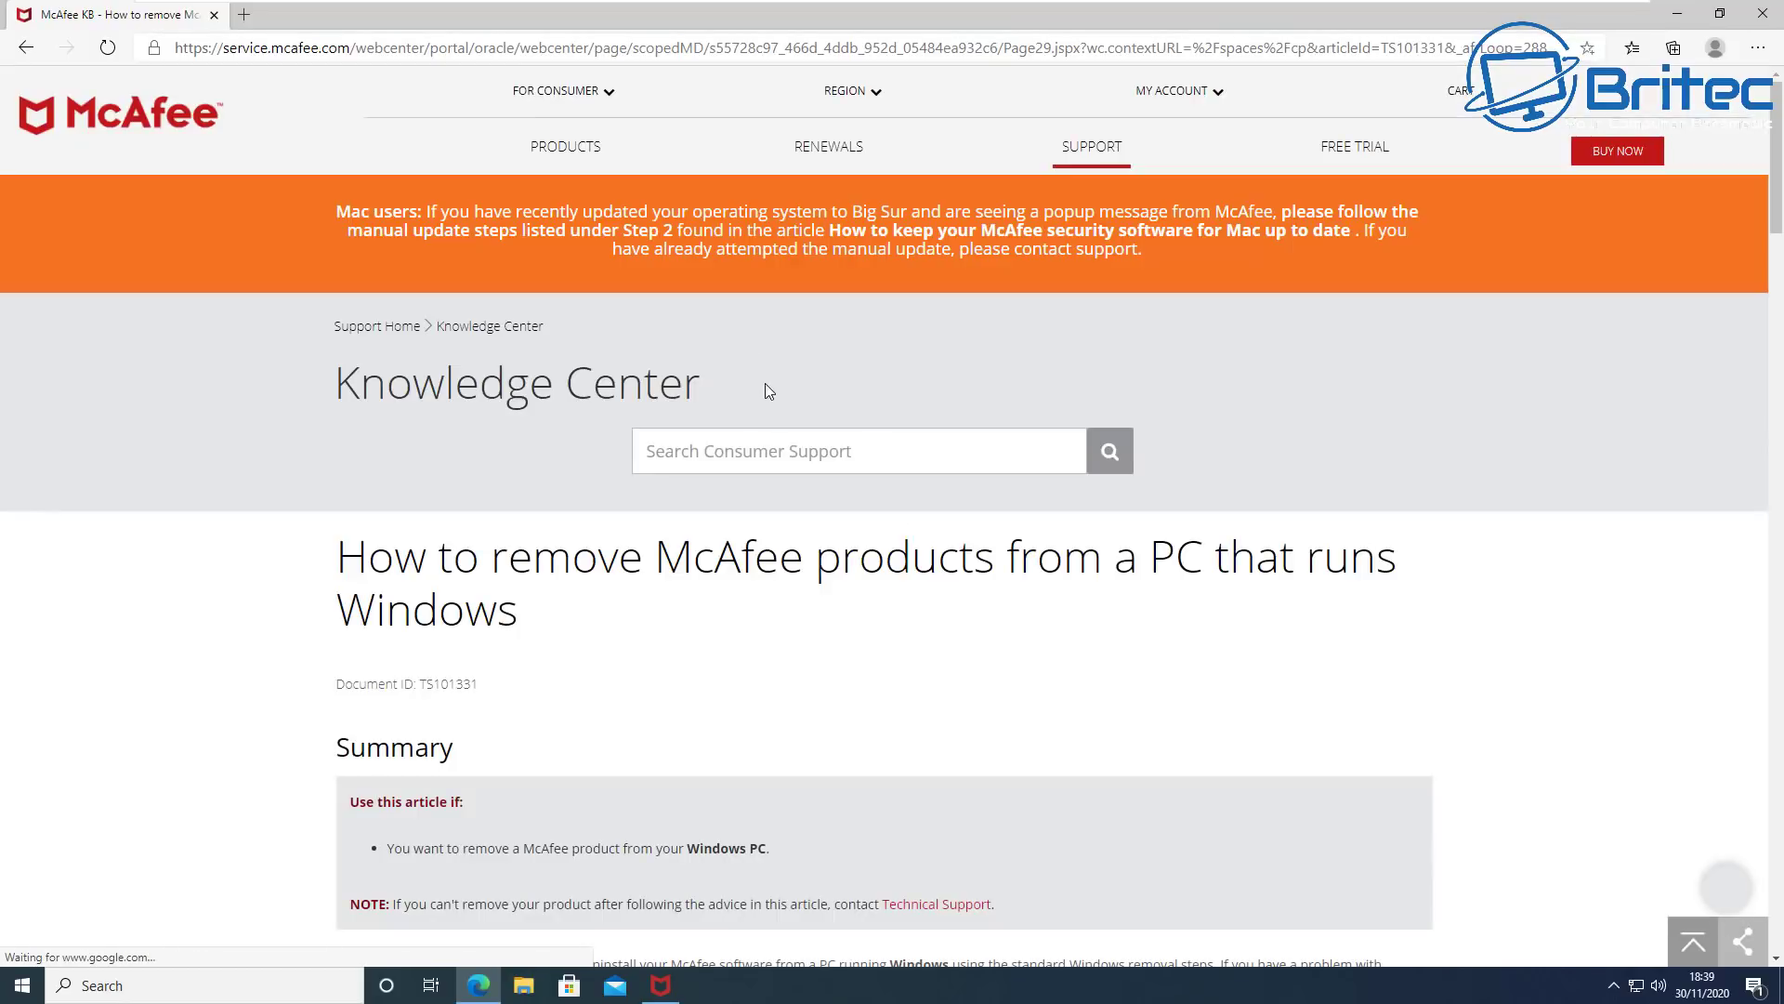
scroll(766, 383, down, 5)
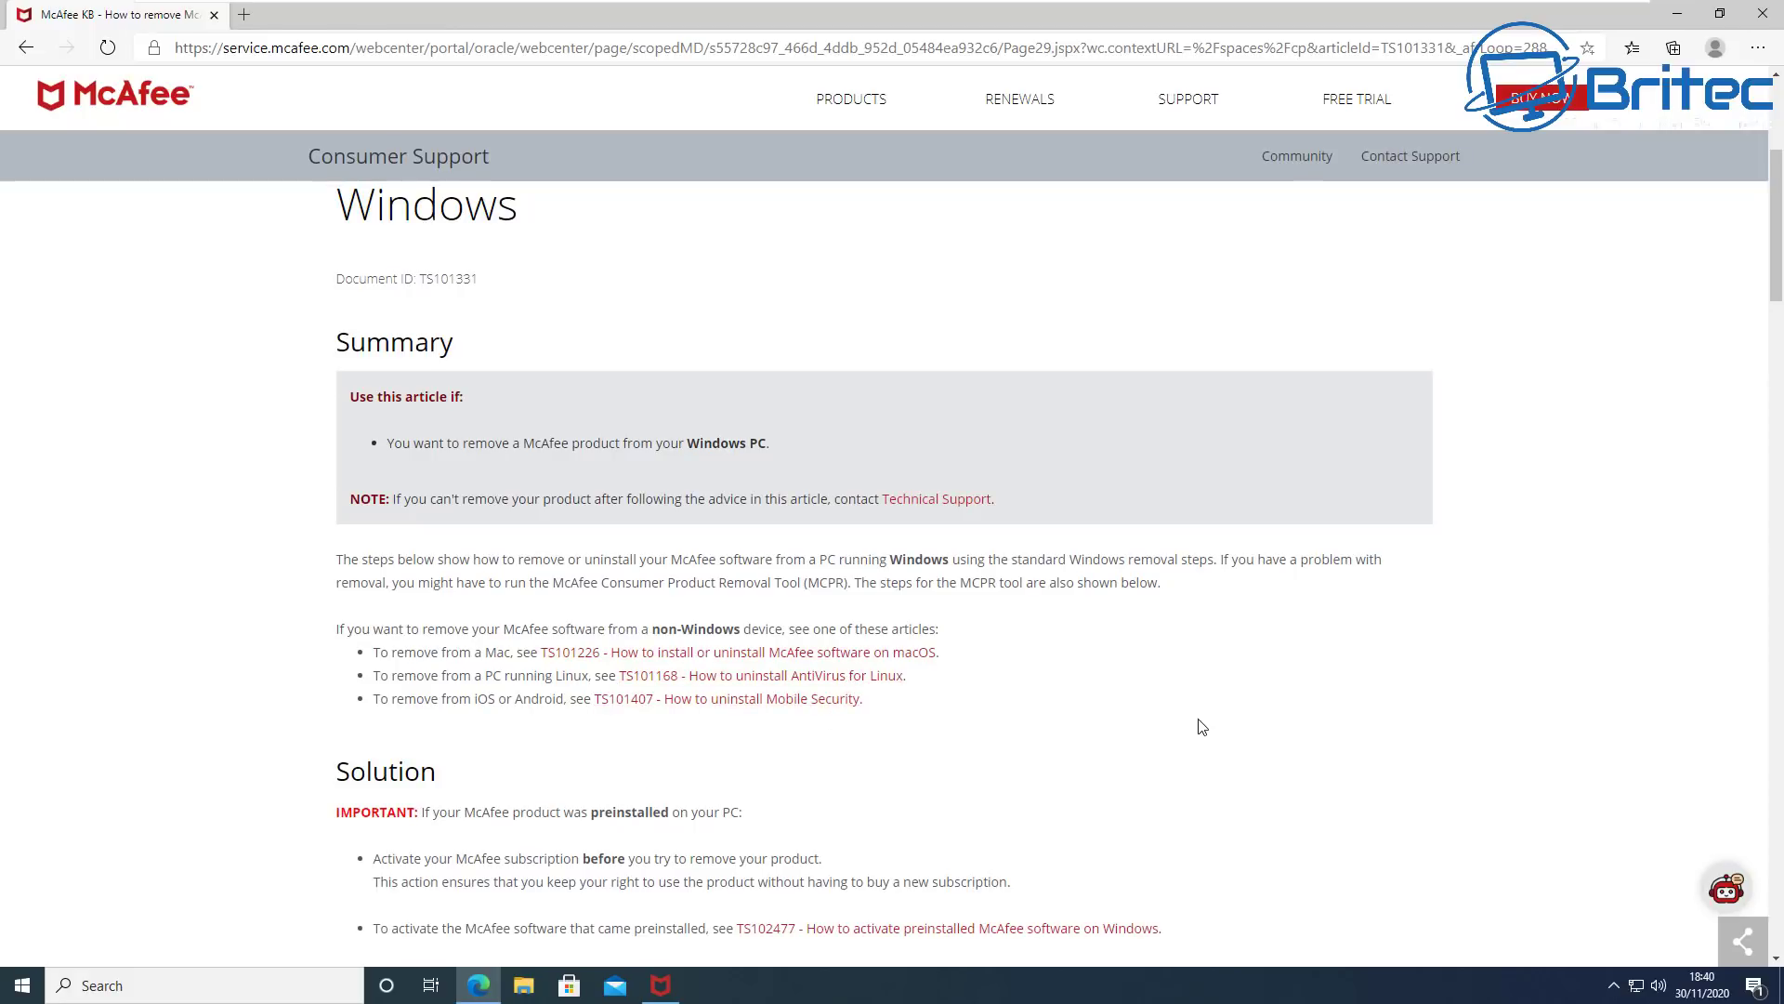
scroll(1199, 725, down, 4)
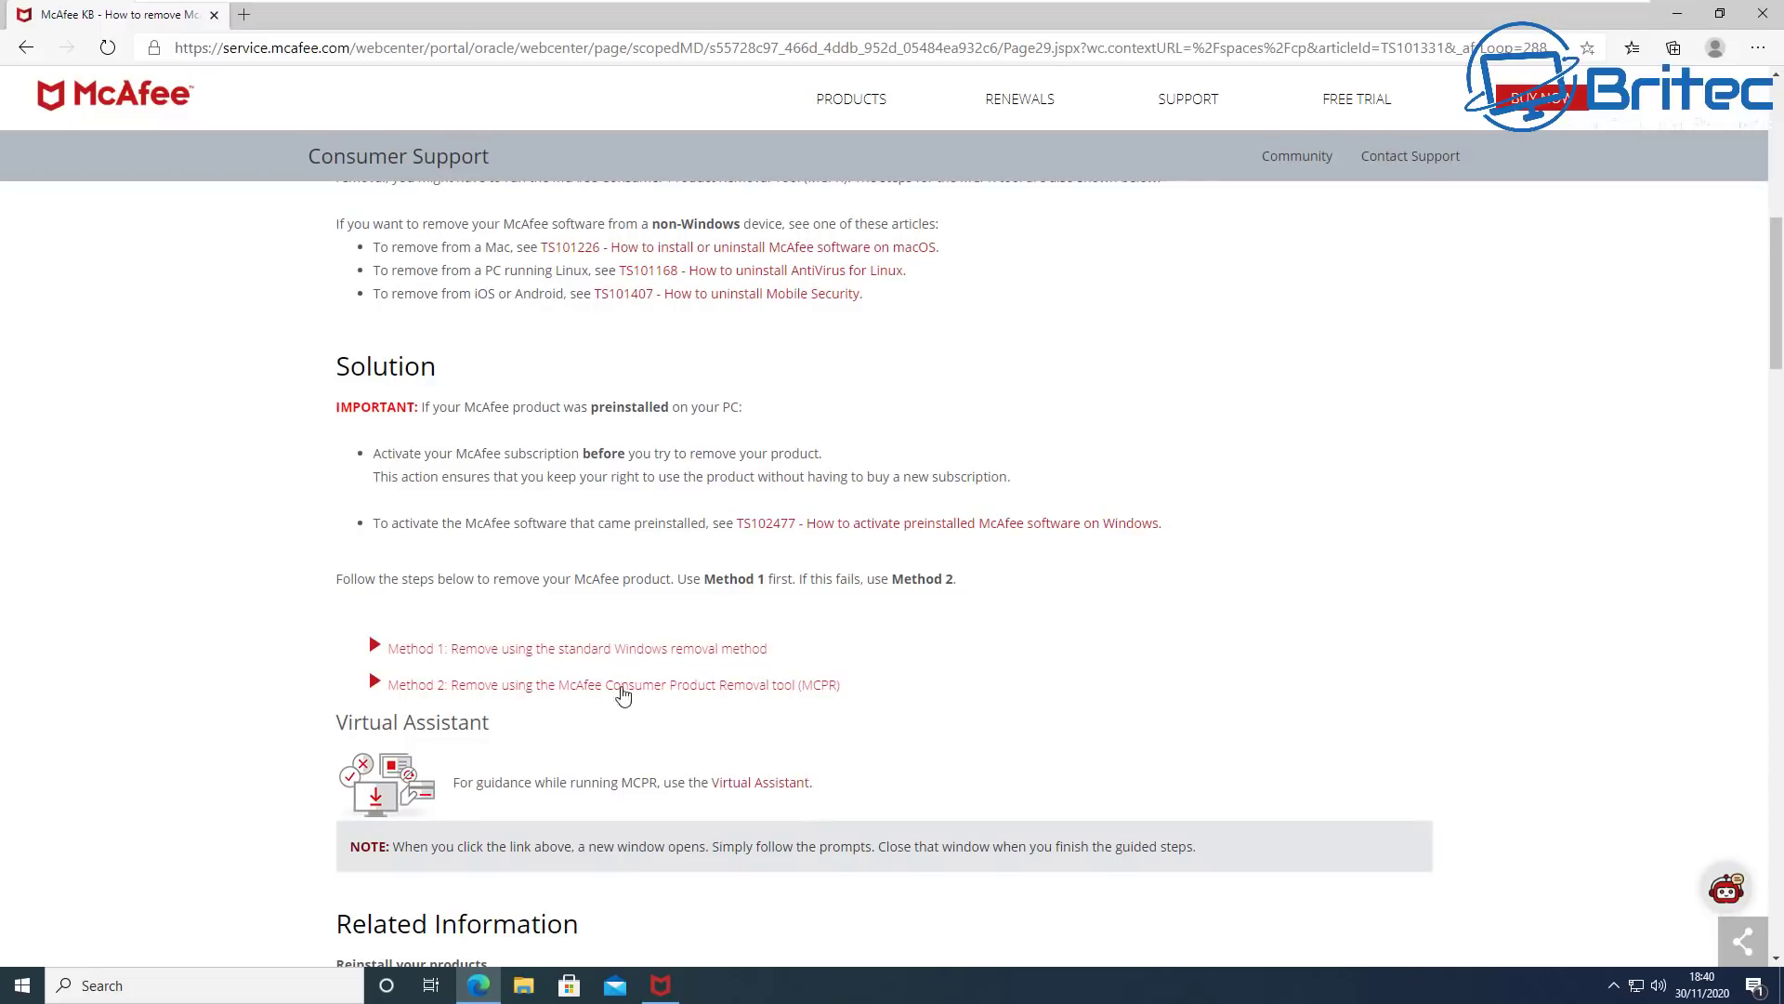
click(744, 688)
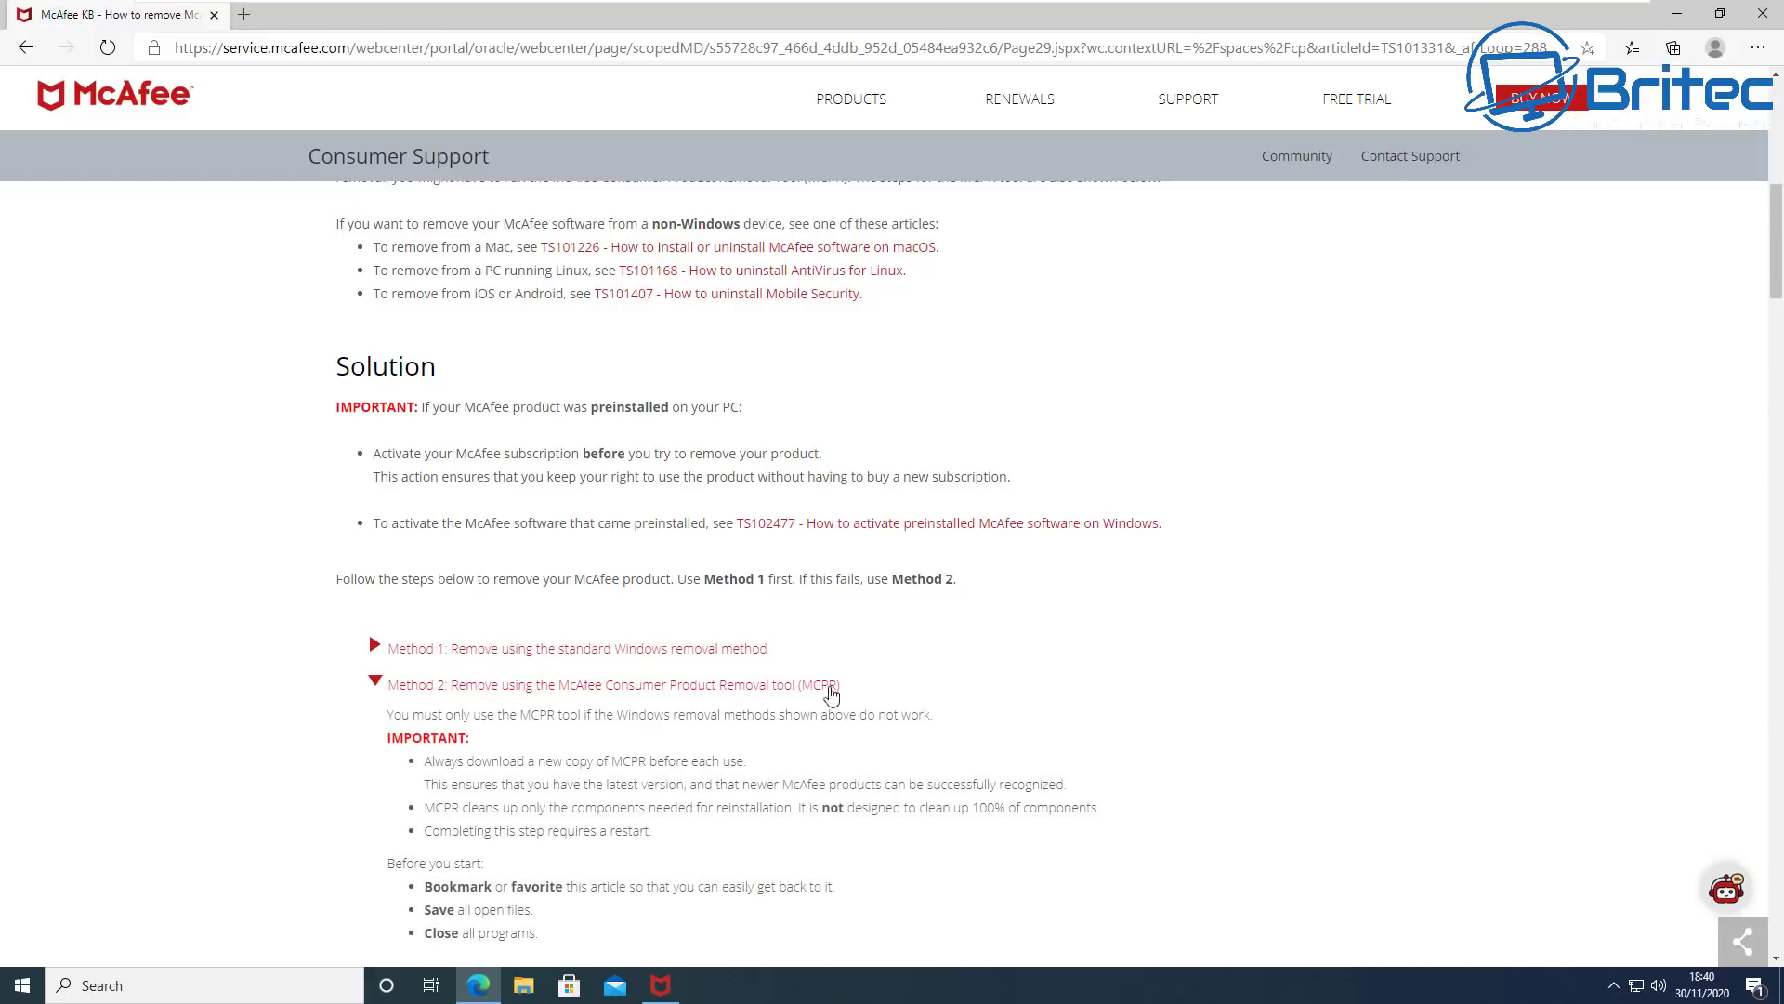
scroll(1129, 709, down, 4)
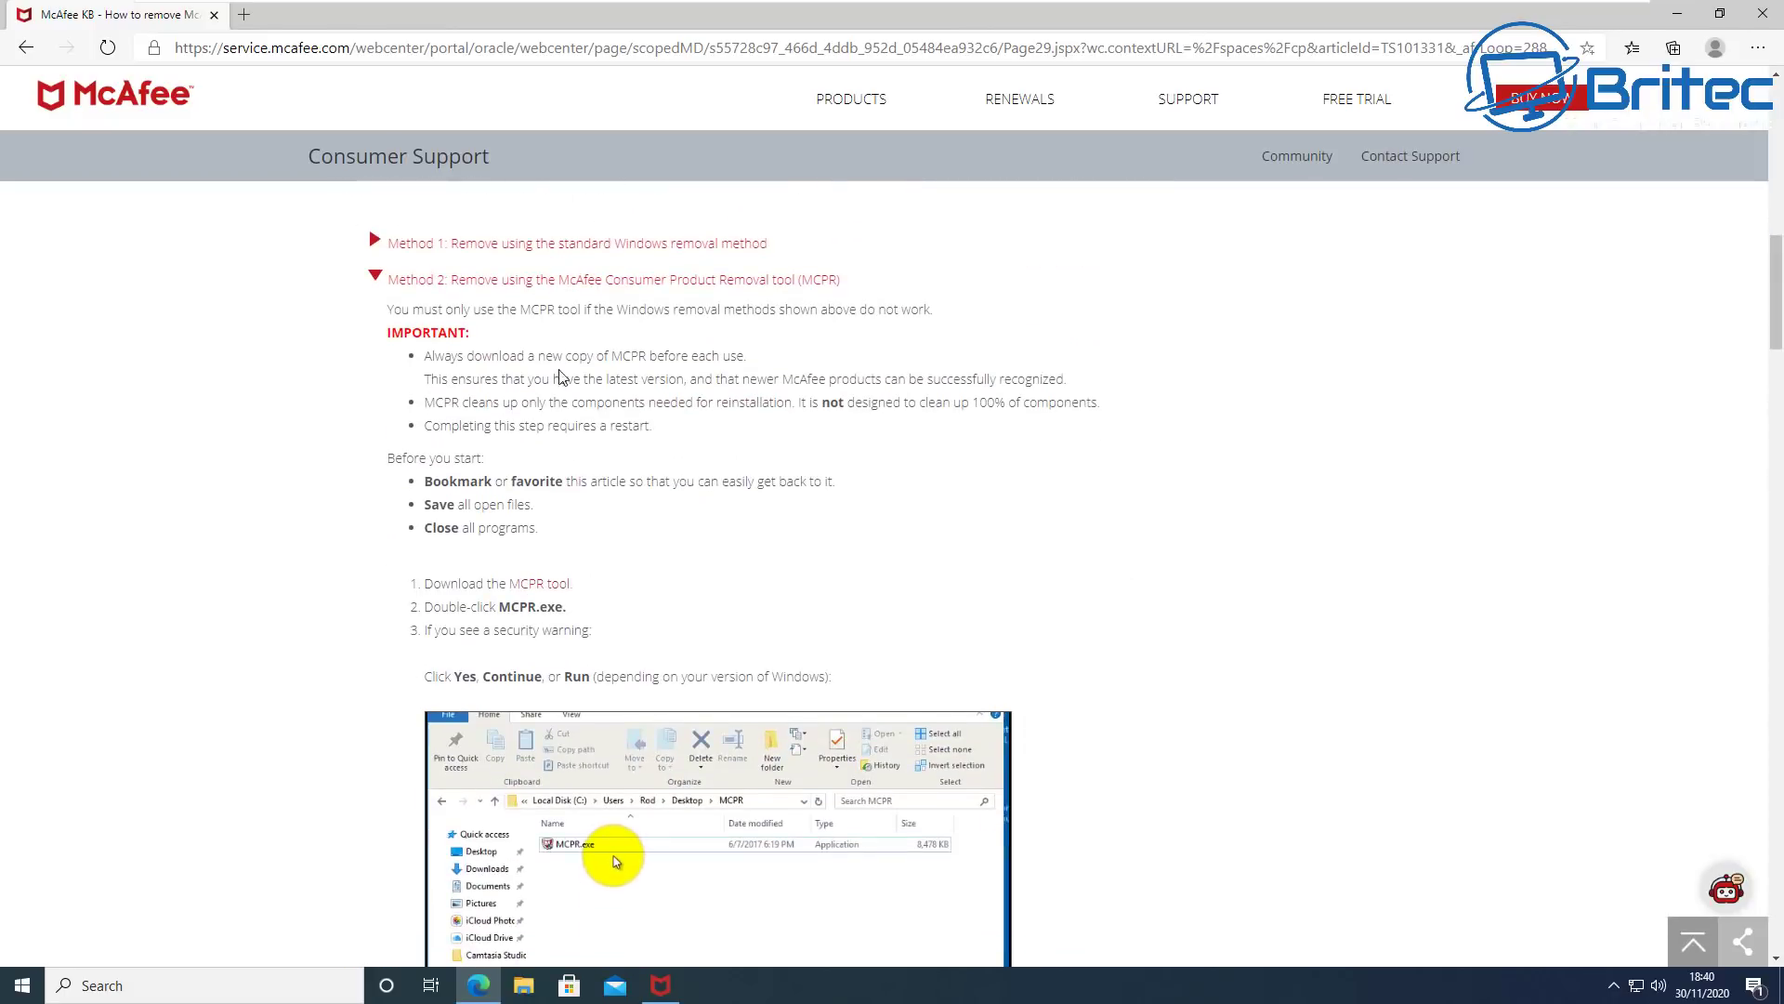
scroll(1159, 749, down, 2)
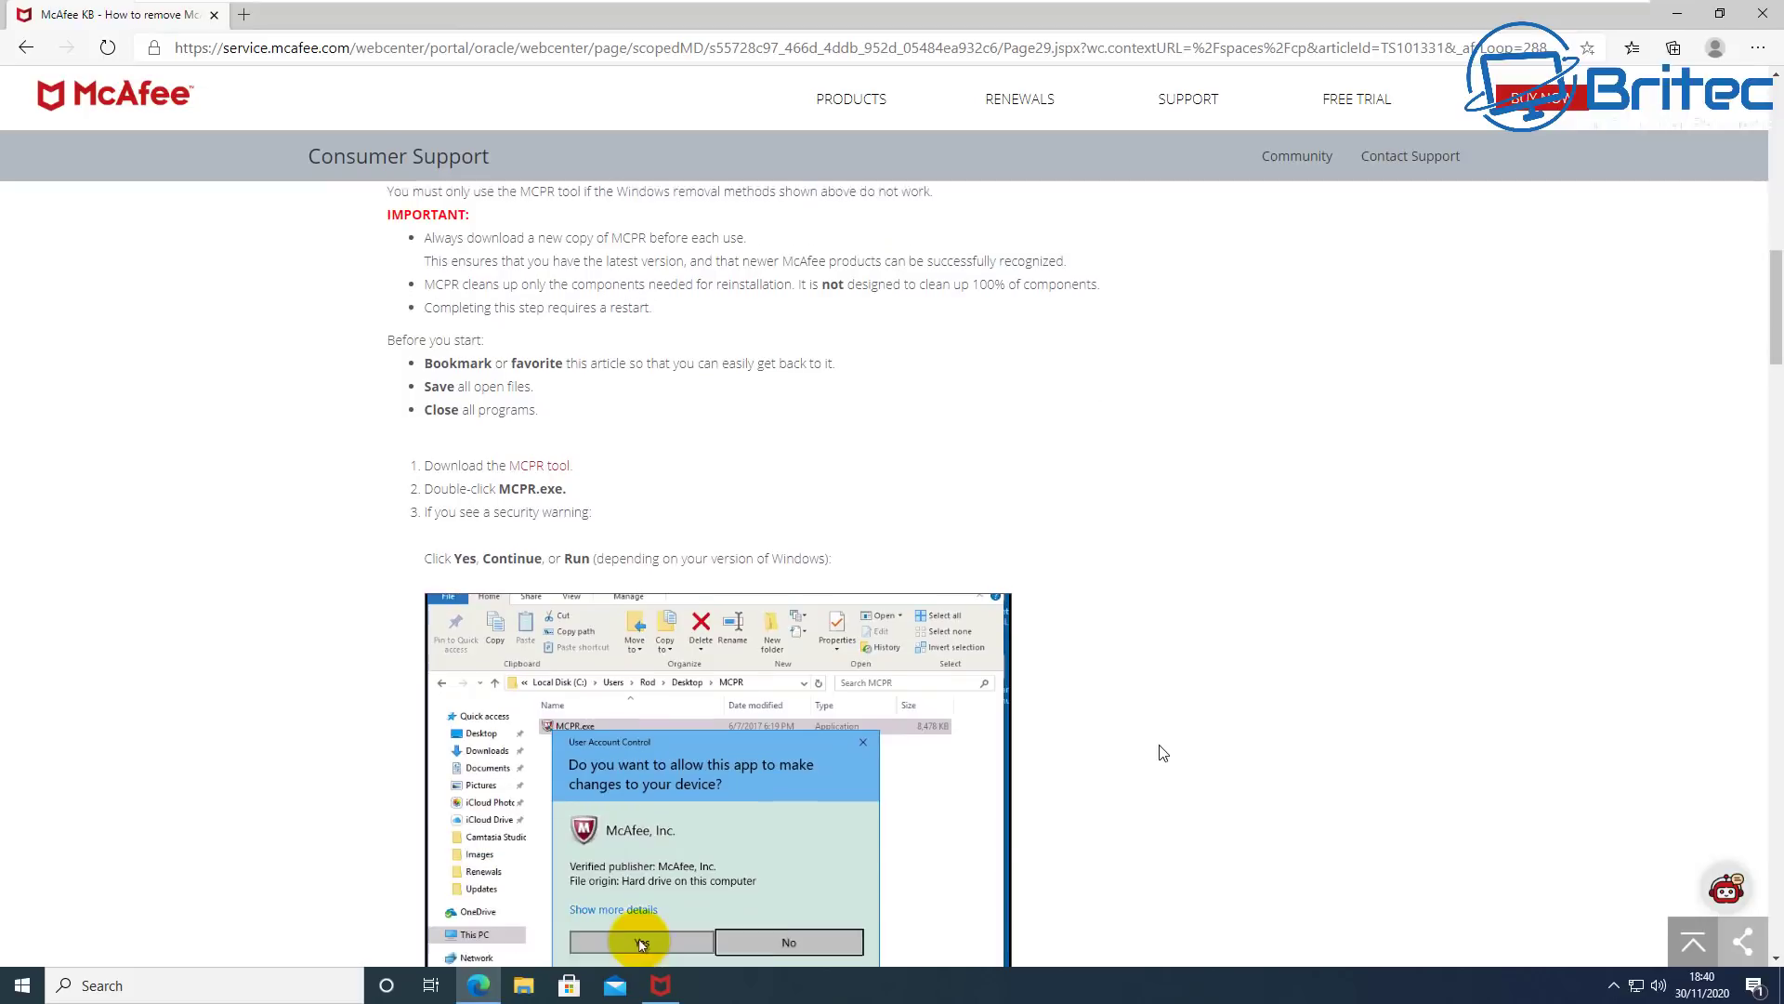
click(552, 454)
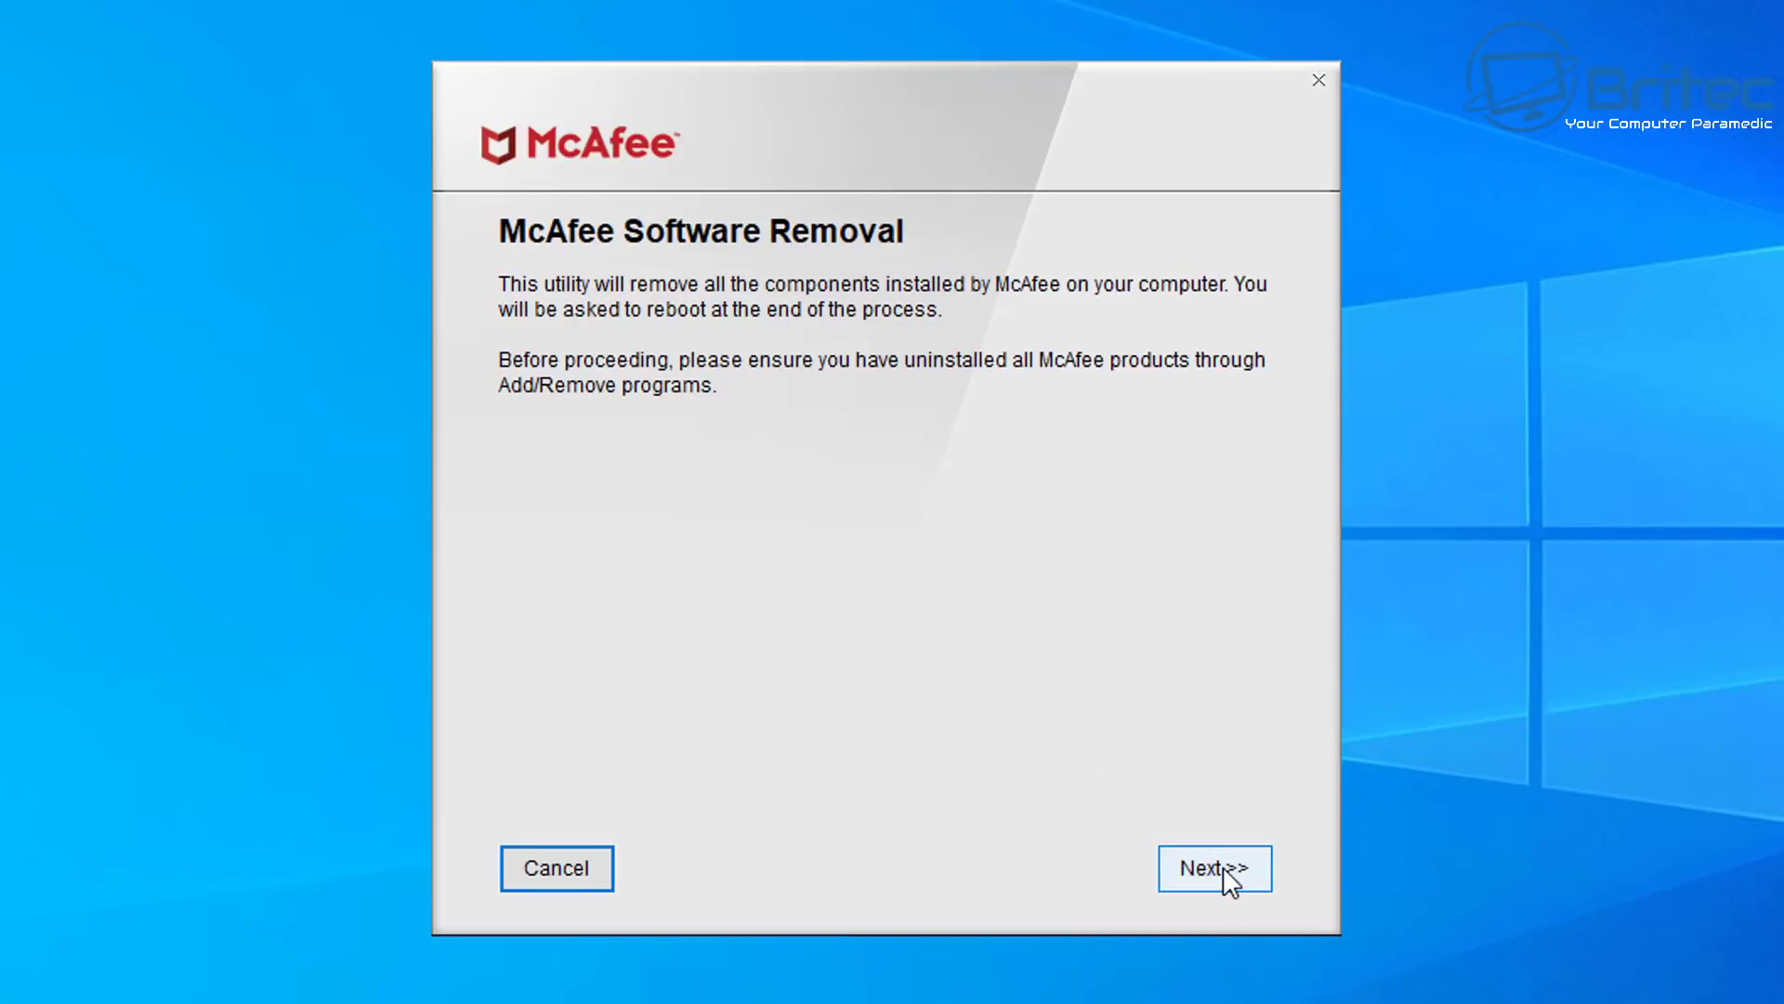
Step: Move past MCPR's introduction and accept the end user licence agreement
click(1224, 871)
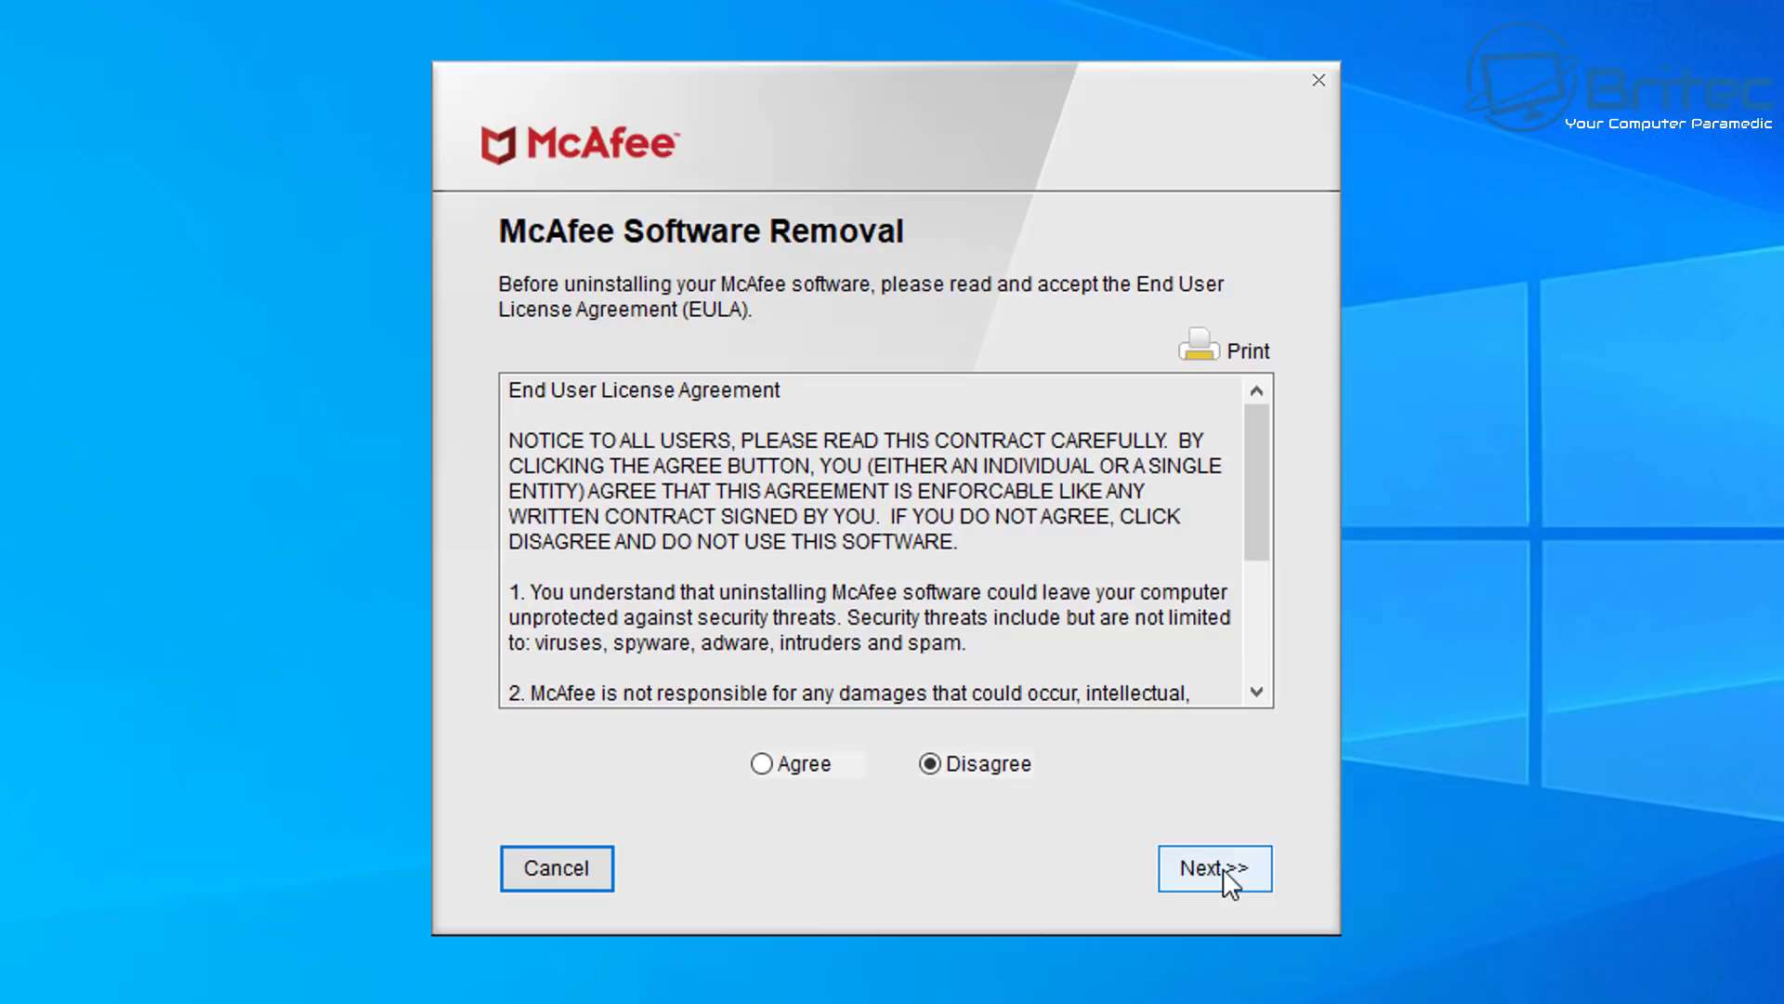
click(764, 768)
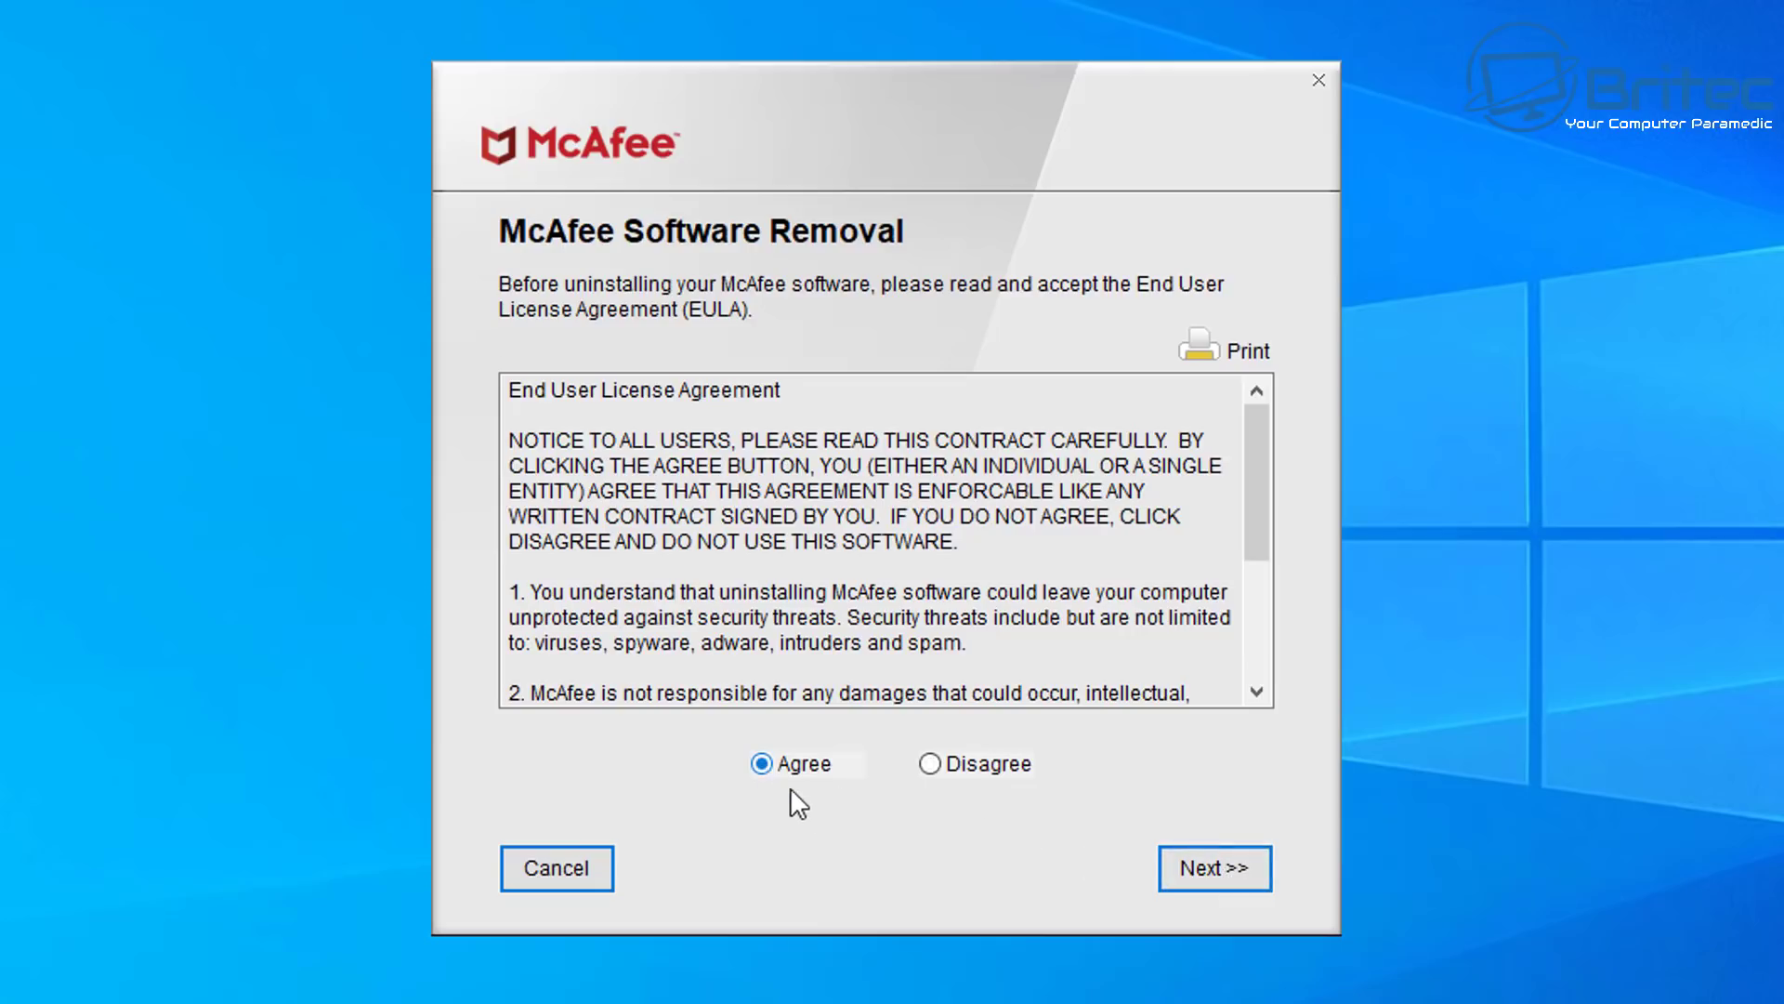
click(1213, 879)
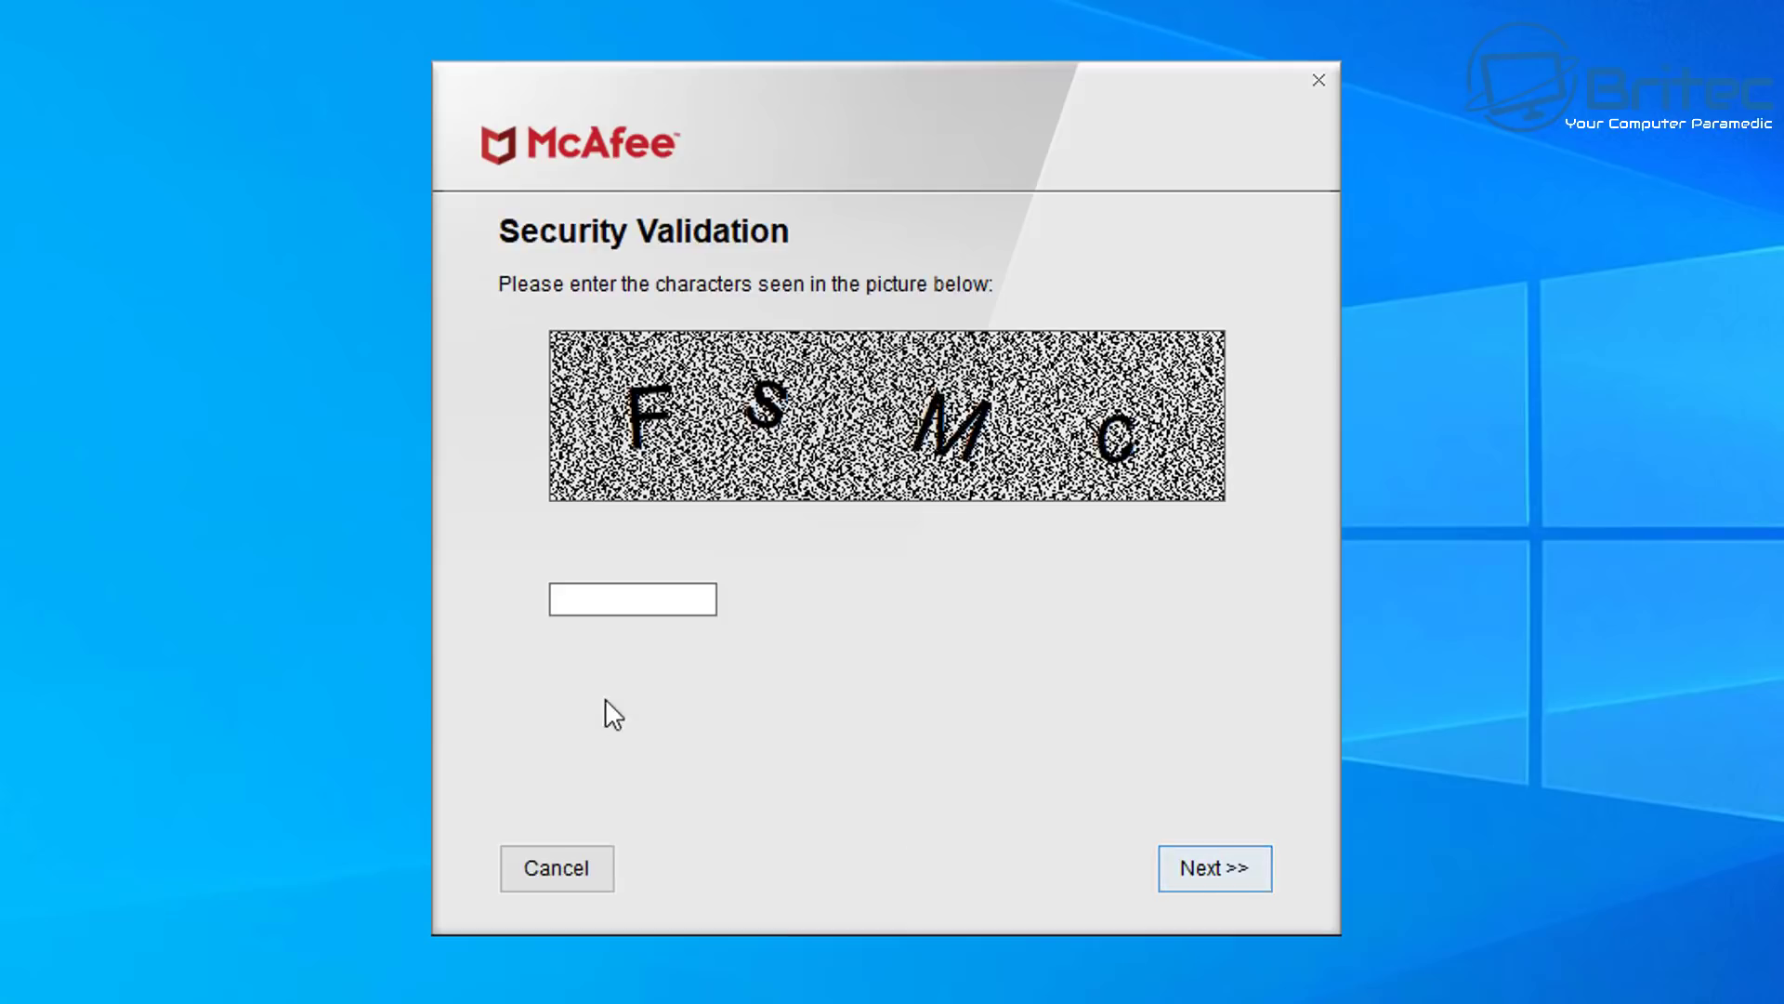
Step: Enter the validation characters from the picture, submit, and start retyping the new captcha
click(591, 598)
text(FSMC)
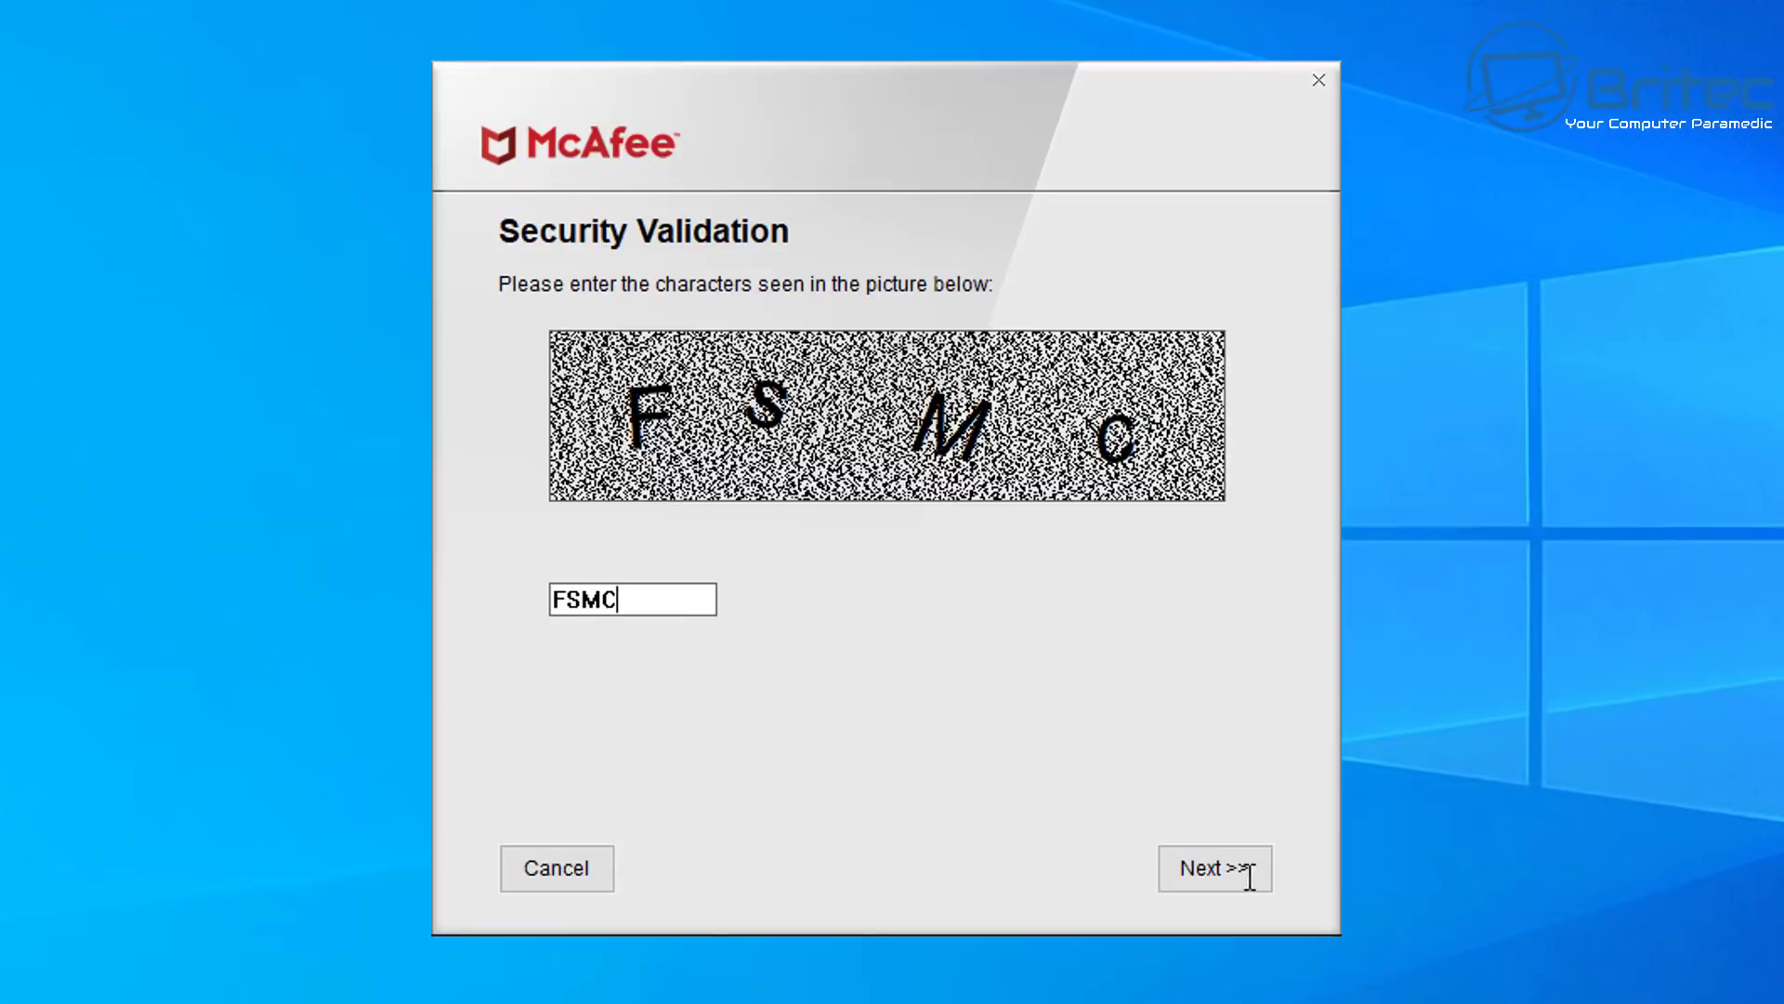
click(1199, 870)
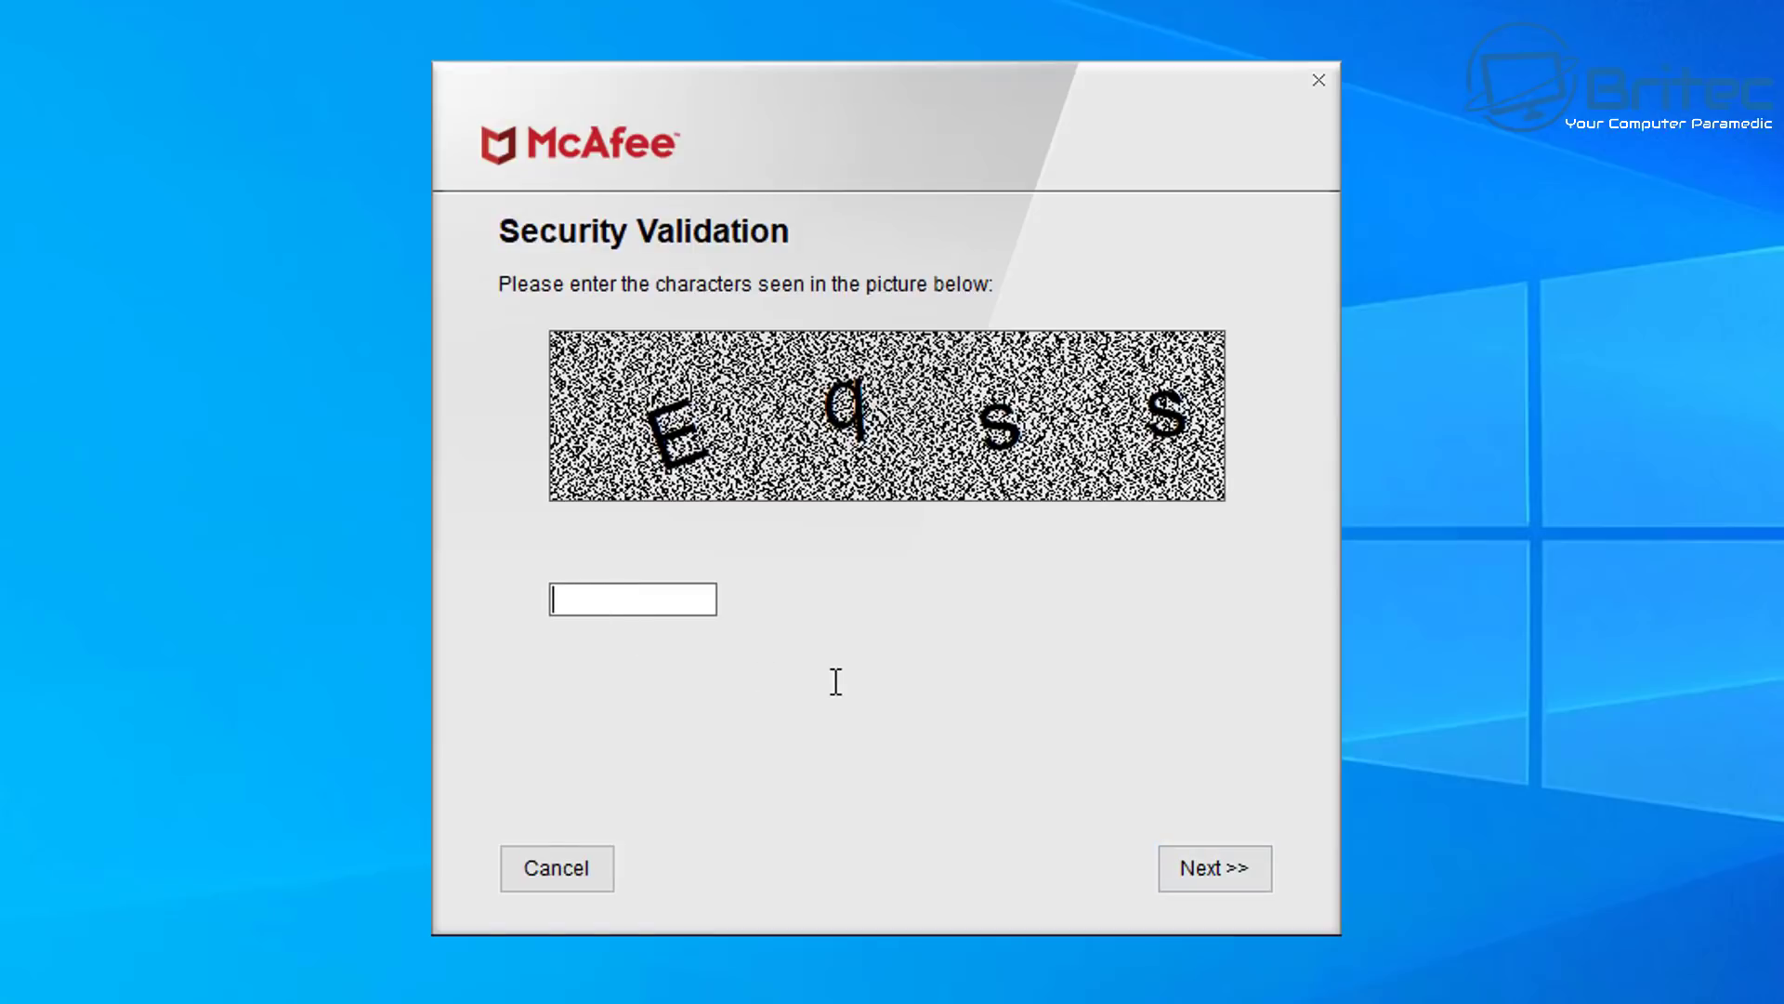
text(Eqss)
Step: Run the McAfee removal, then restart Windows from Removal Complete and confirm
click(1212, 867)
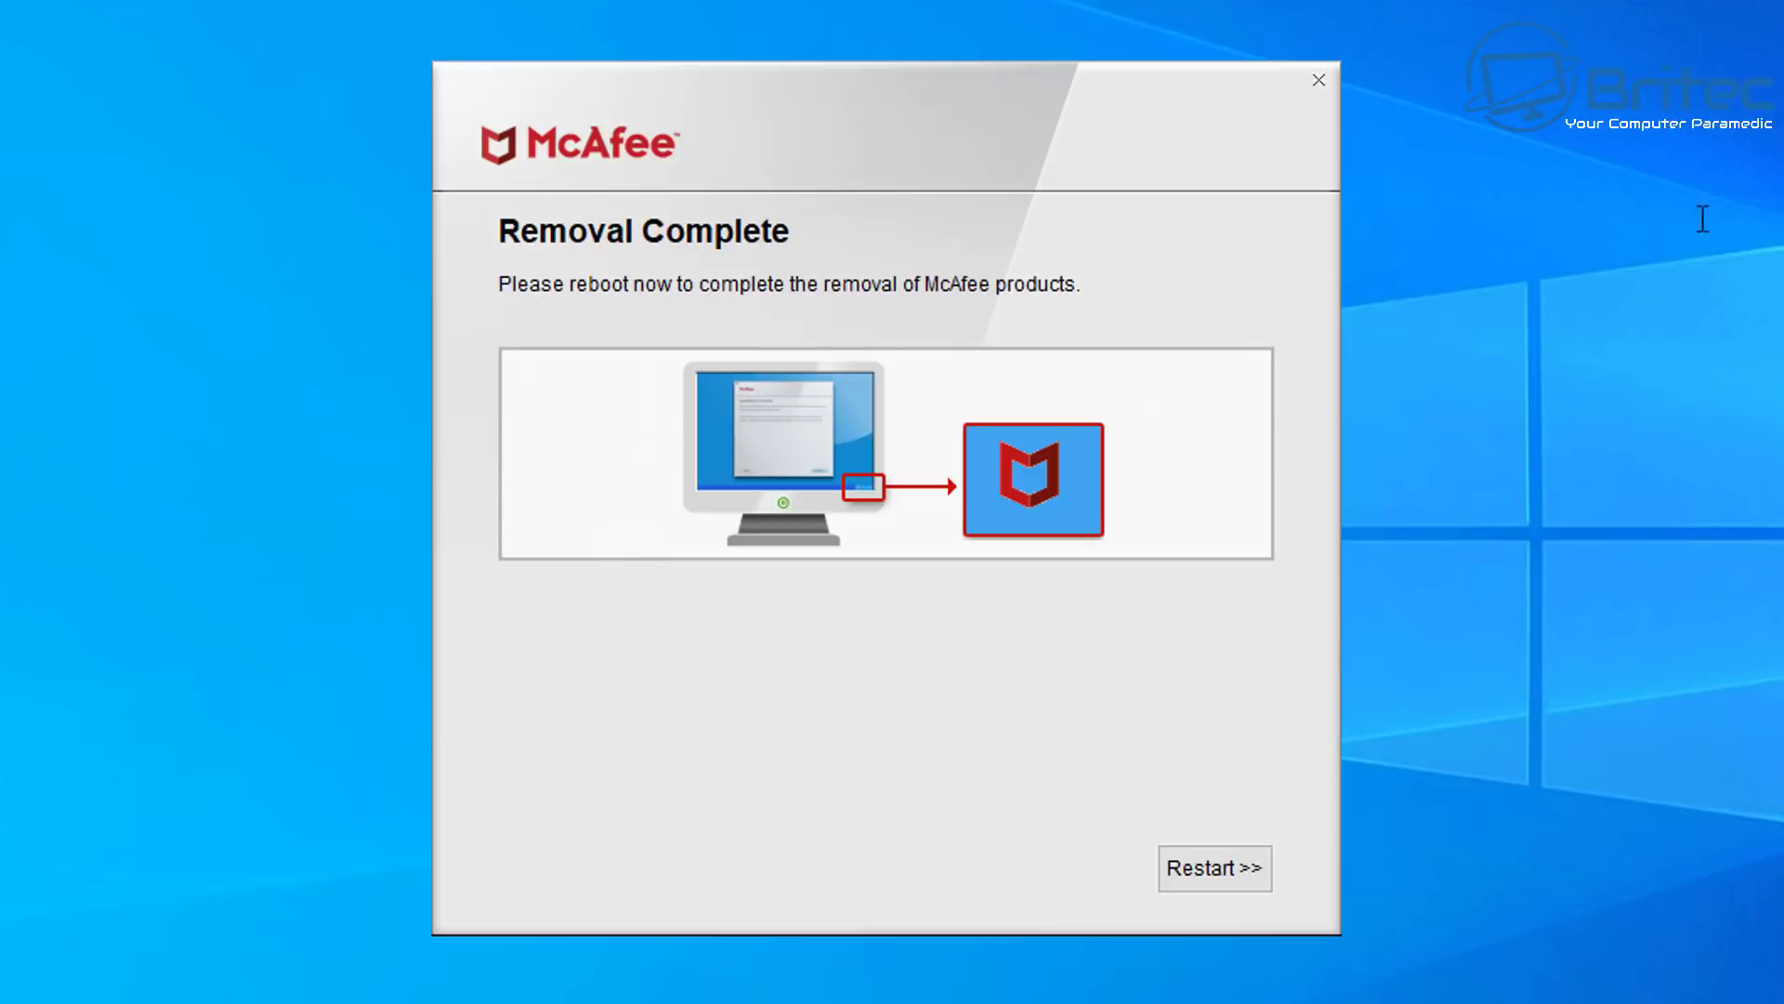
click(1207, 874)
click(1124, 516)
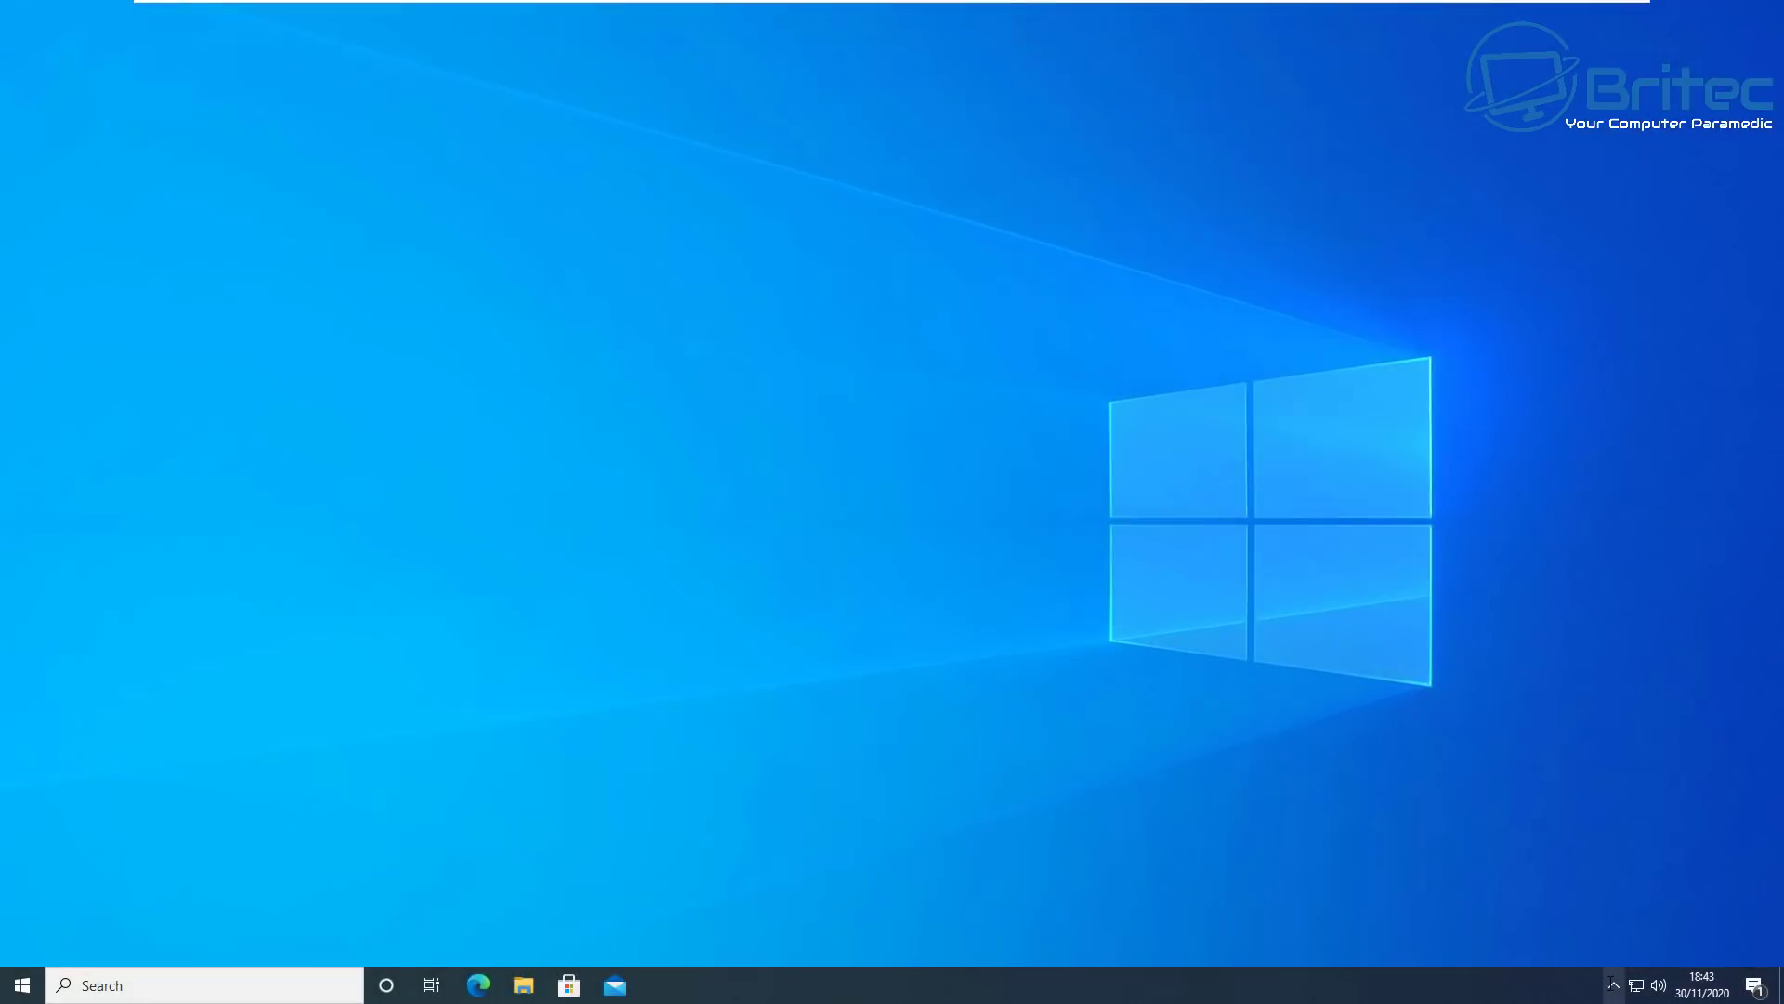
click(1614, 985)
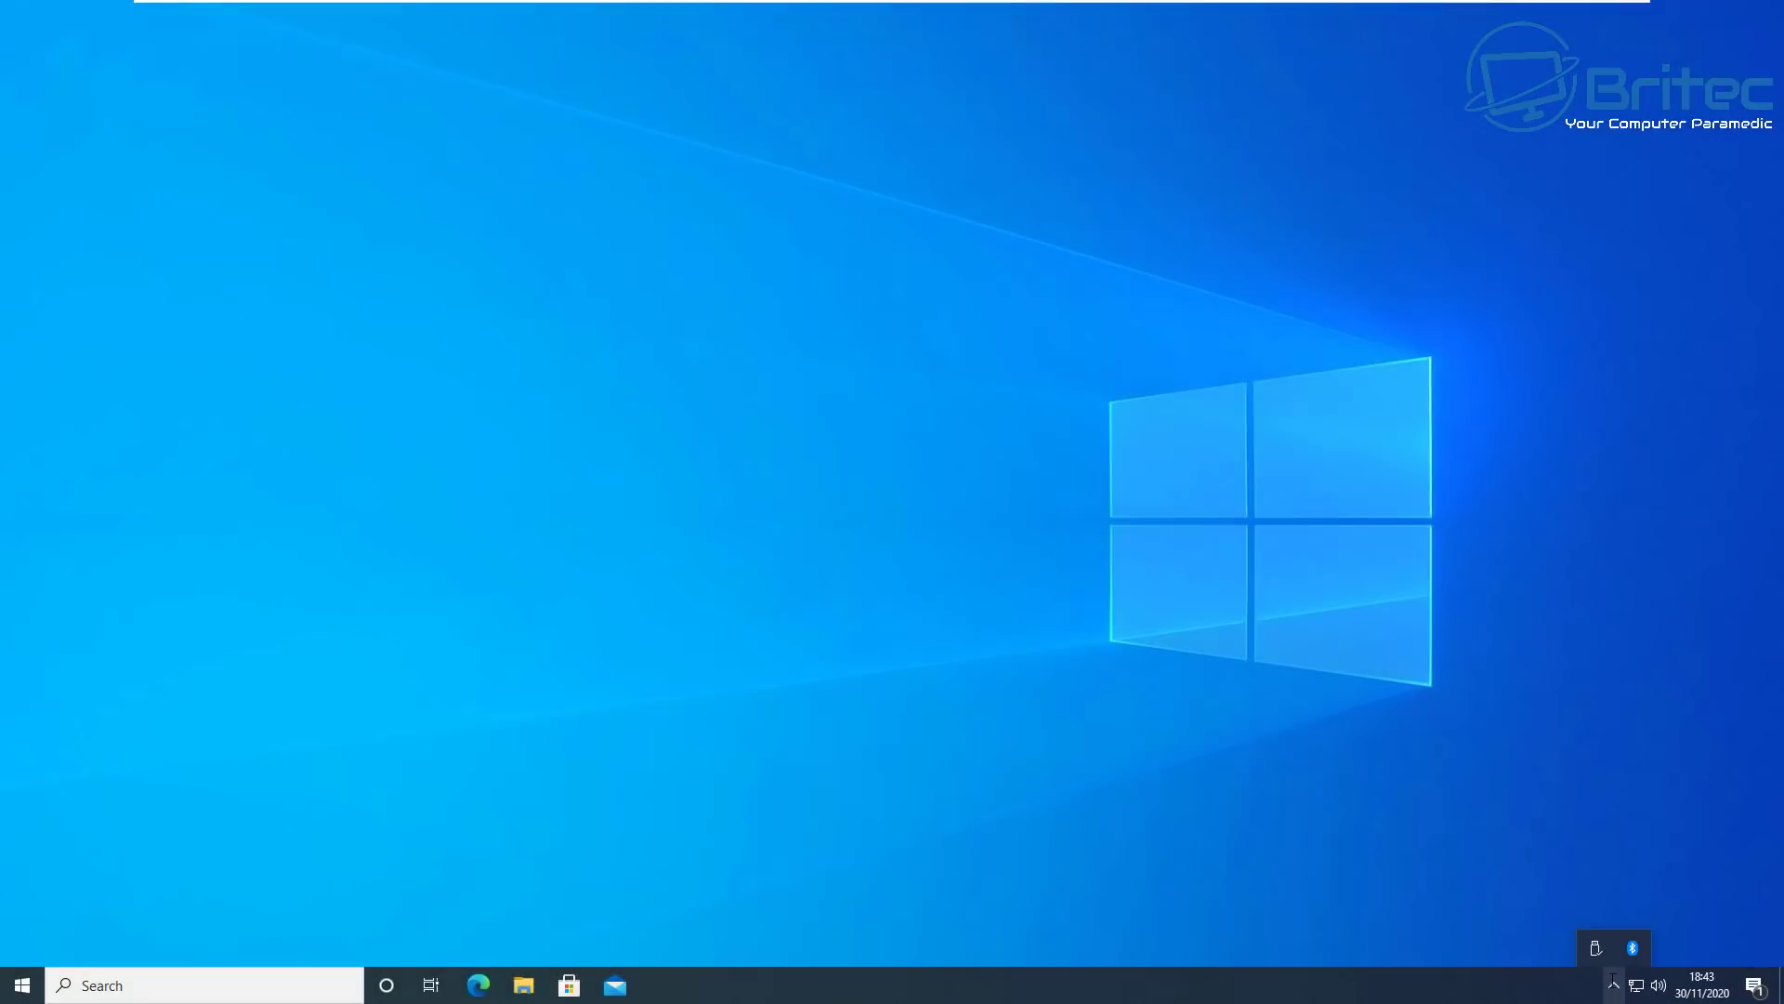
click(1339, 944)
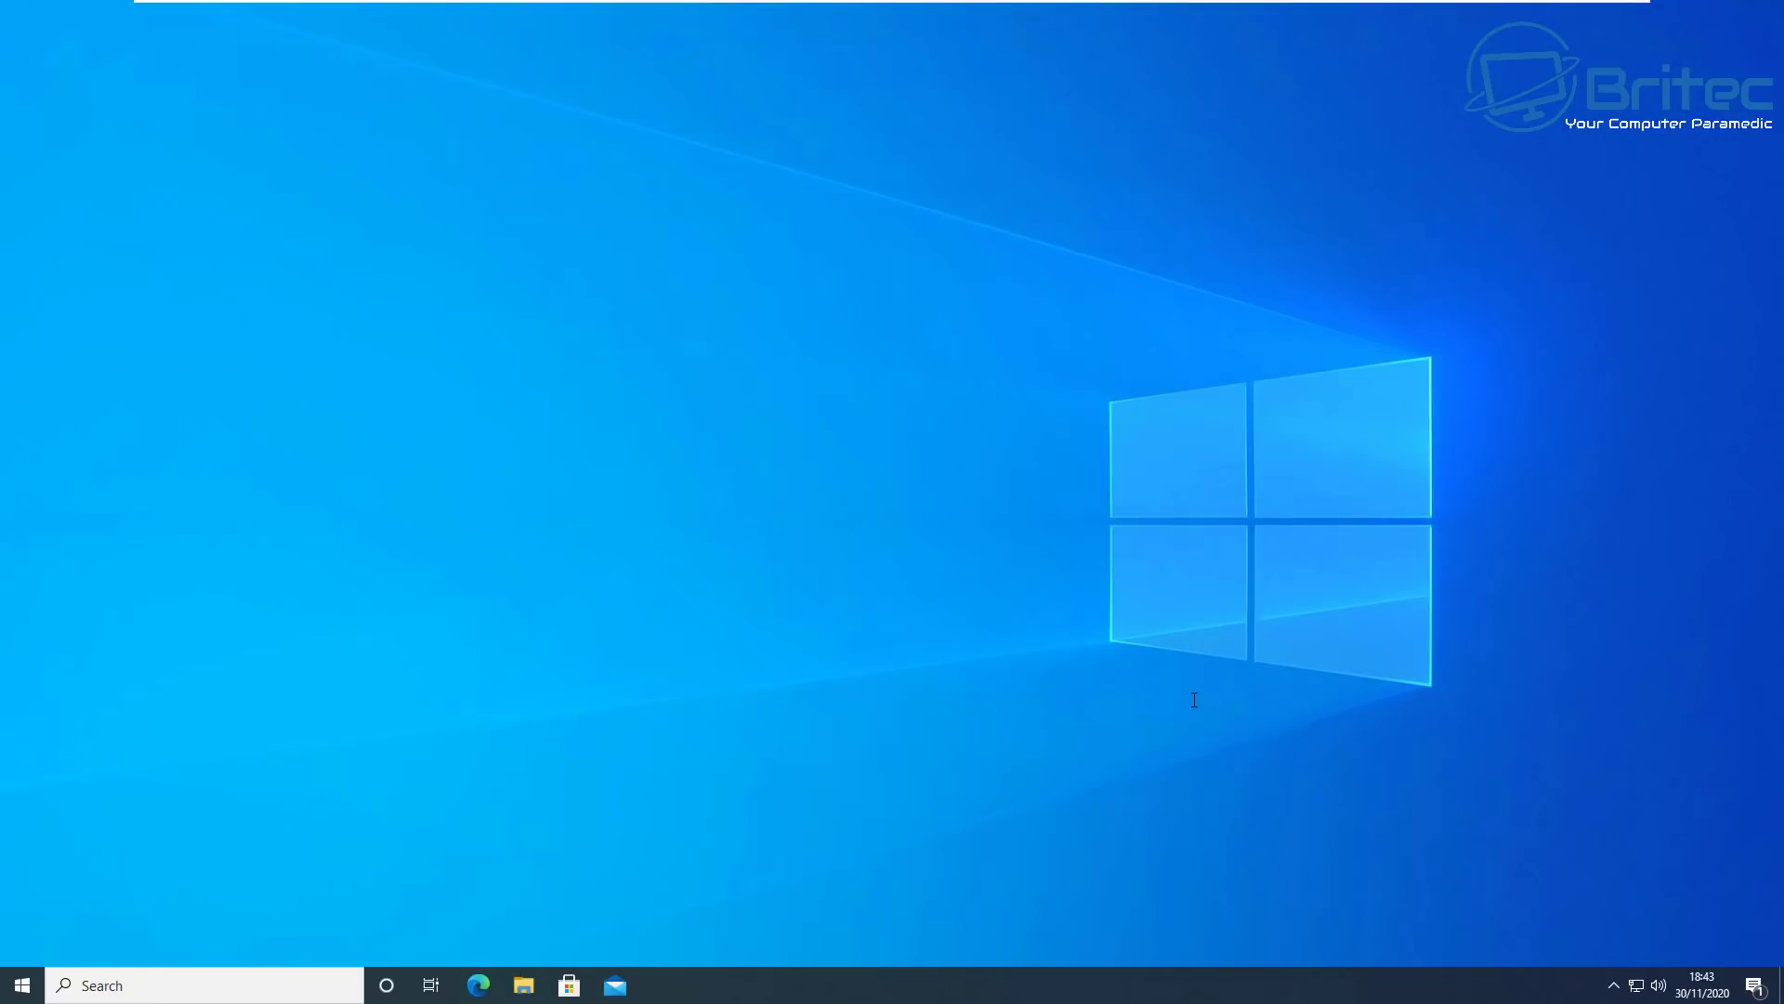